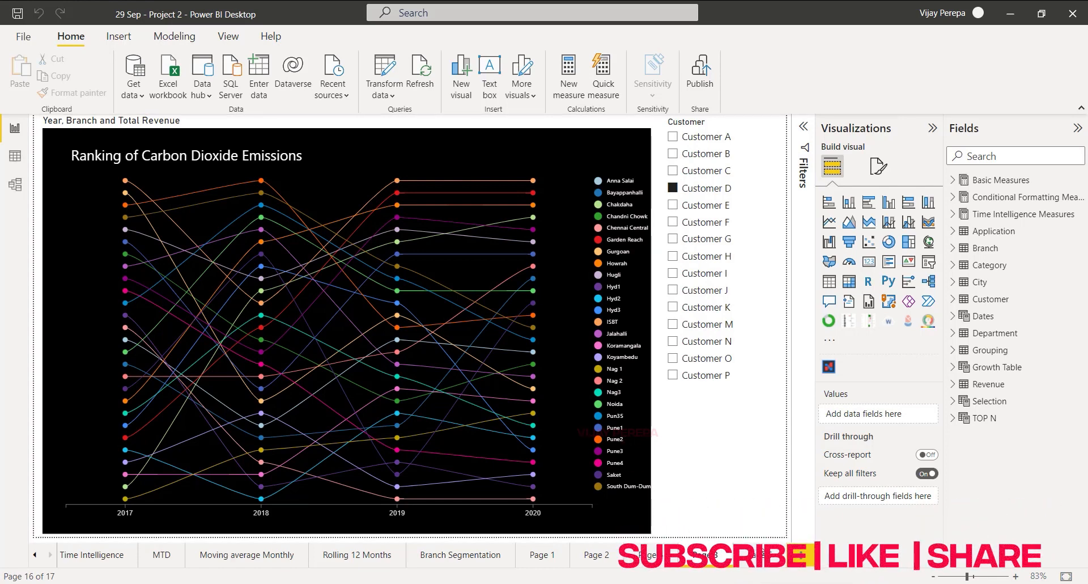
# Step: Go to the blank Page 5, search the visuals marketplace for Charticulator, and close the marketplace
pyautogui.click(763, 554)
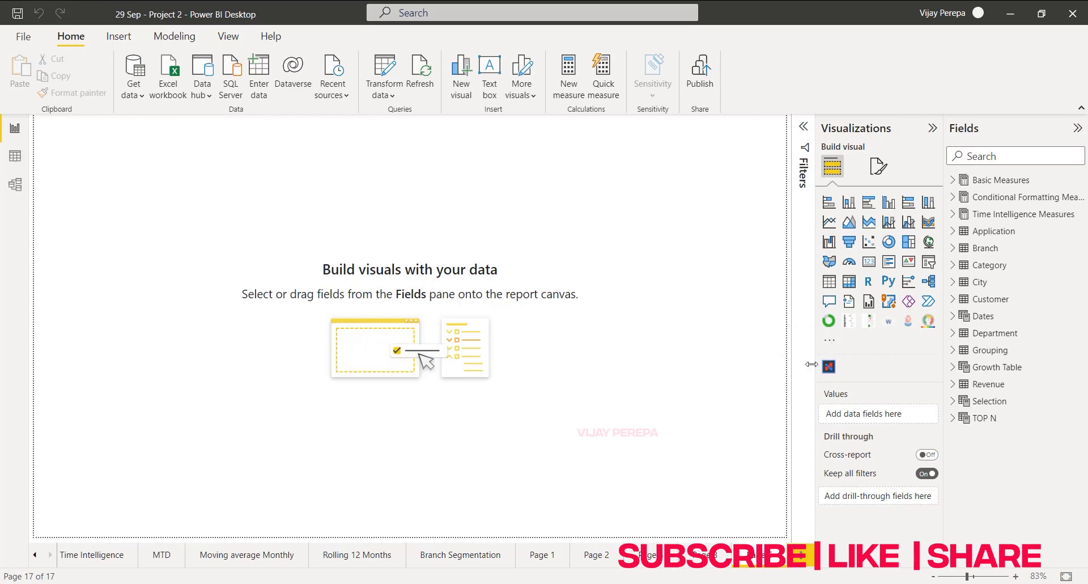
pyautogui.click(830, 340)
pyautogui.click(859, 350)
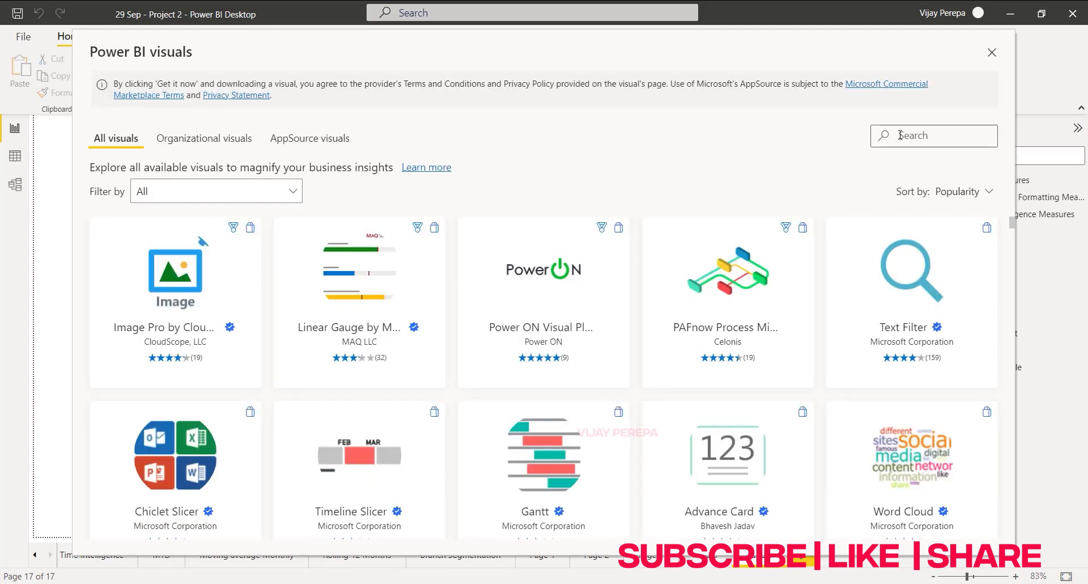
pyautogui.click(900, 135)
pyautogui.write('charticu')
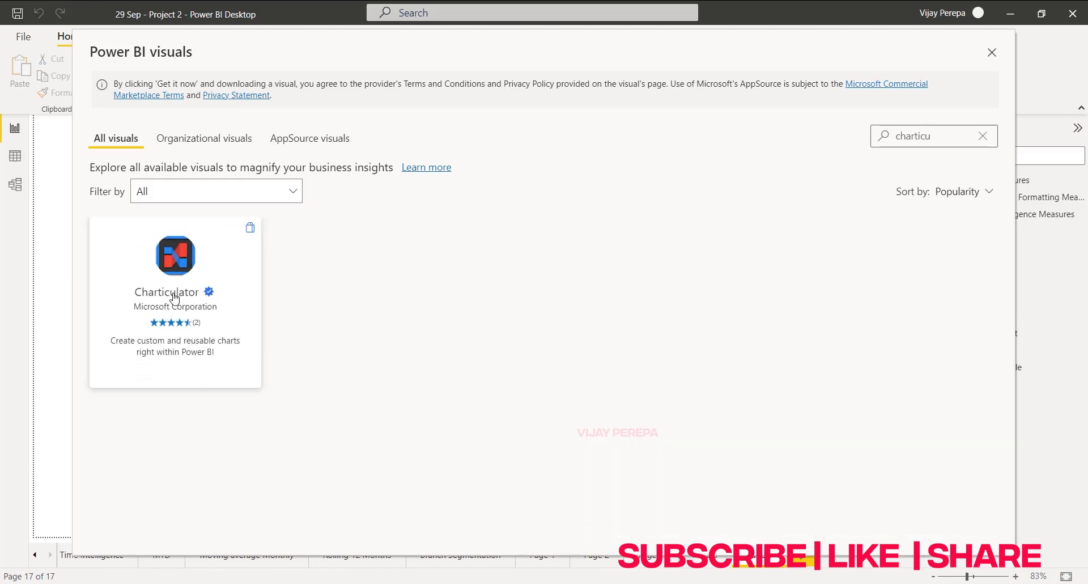
pyautogui.click(992, 52)
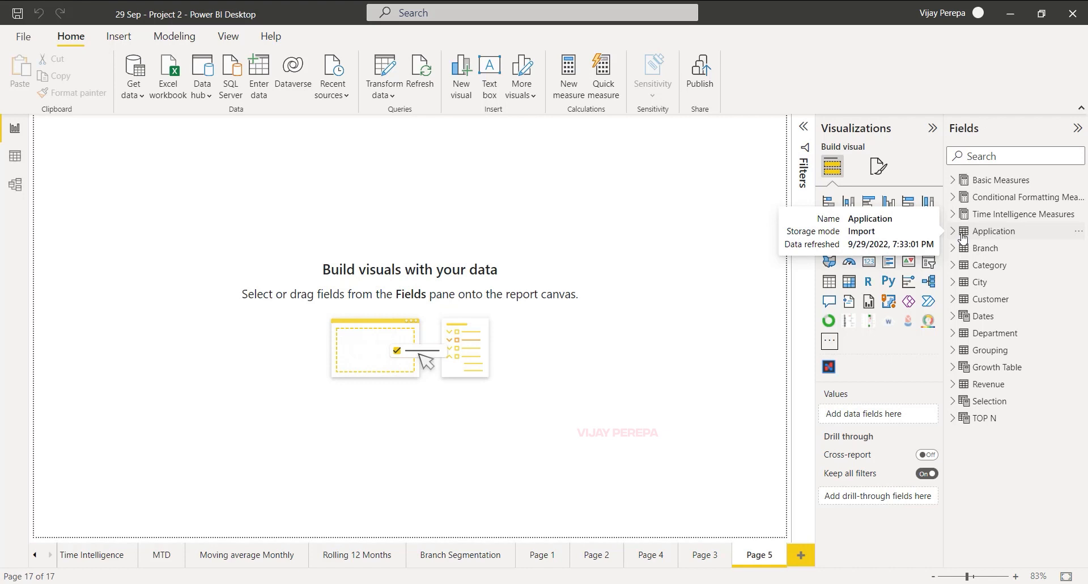
# Step: Create a new measure named "rank of app" in the Basic Measures table
pyautogui.click(1080, 182)
pyautogui.click(1042, 193)
pyautogui.click(1079, 180)
pyautogui.click(1049, 181)
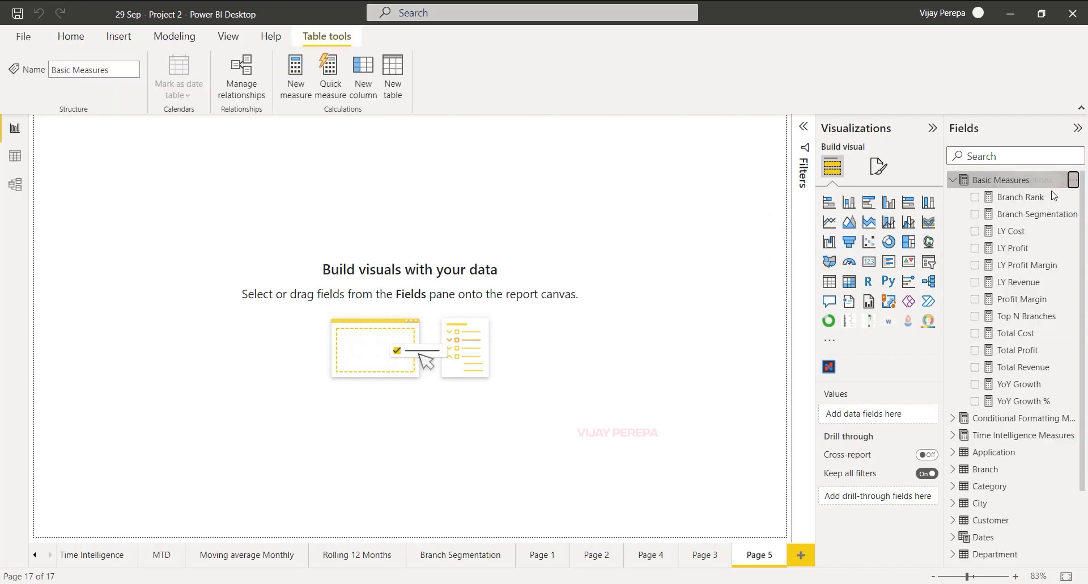
pyautogui.write('k')
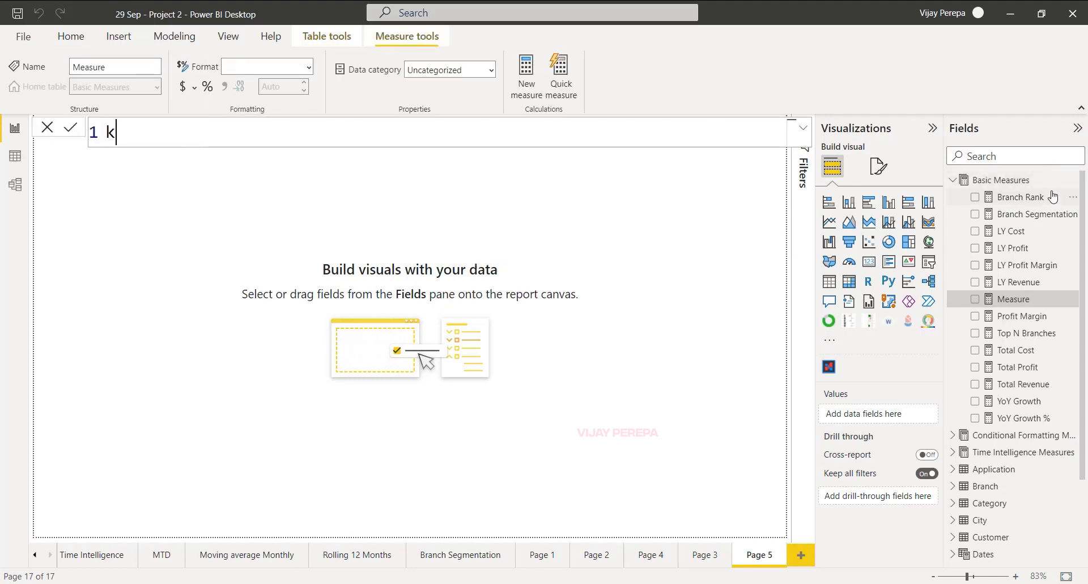
pyautogui.press('BackSpace')
pyautogui.write('rank of')
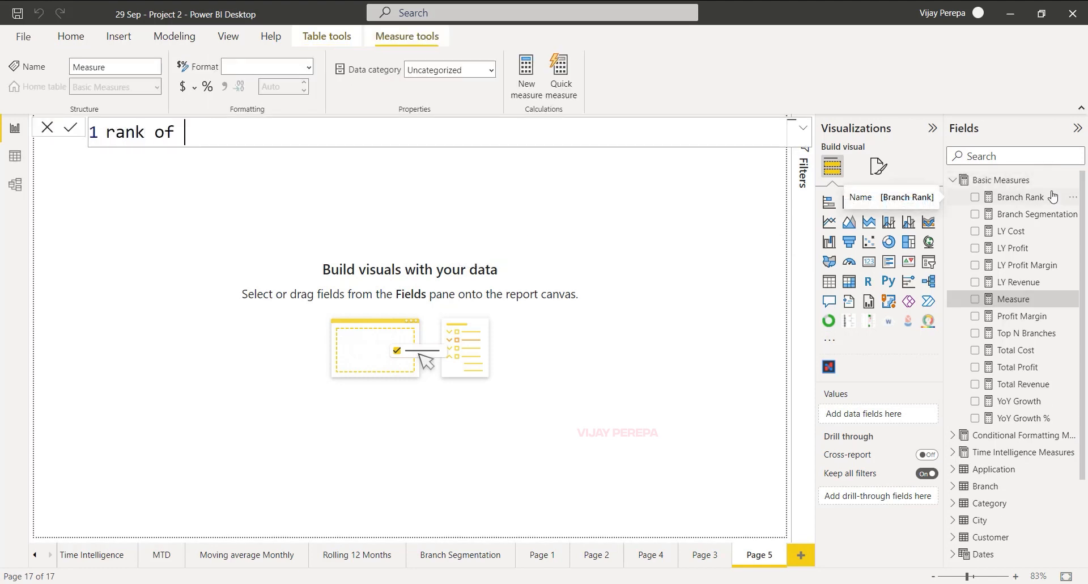
pyautogui.write('app = c')
pyautogui.press('BackSpace')
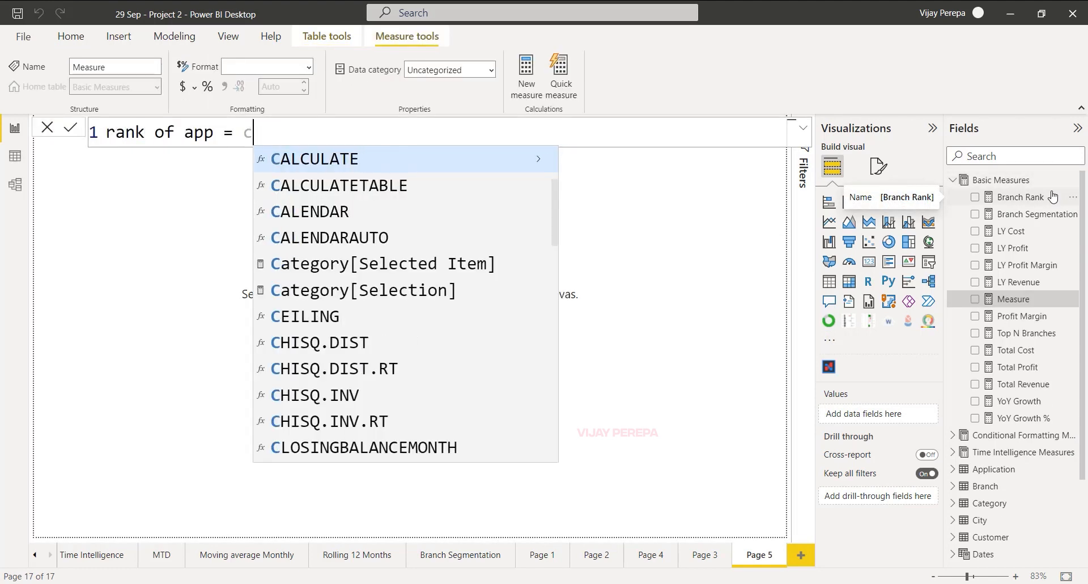
# Step: Begin the measure's formula with RANKX over ALL('Application'[Application])
pyautogui.write('ranx')
pyautogui.press('BackSpace')
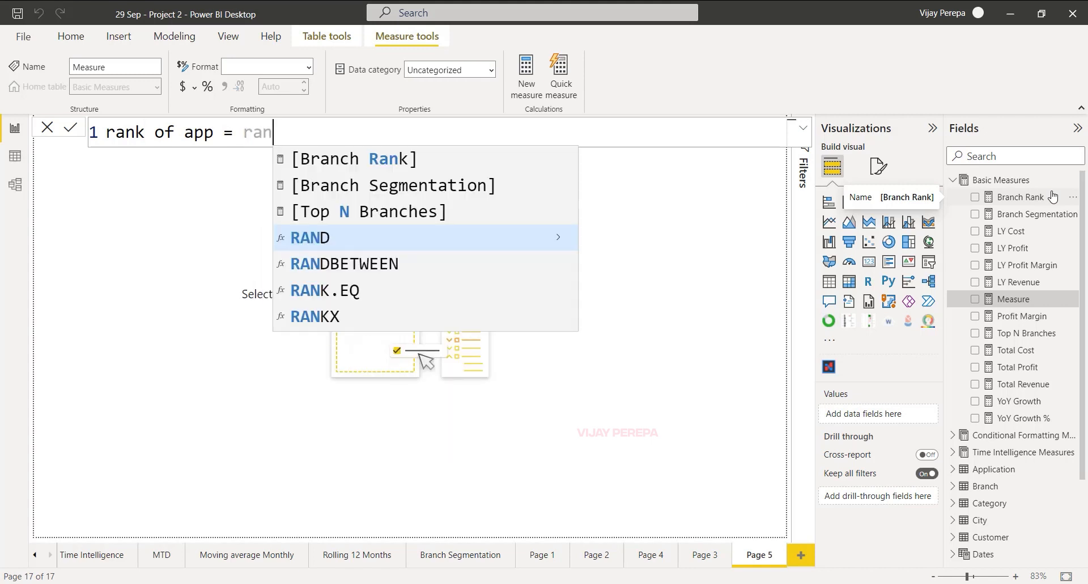
pyautogui.write('kx')
pyautogui.press('Tab')
pyautogui.write('all')
pyautogui.press('Tab')
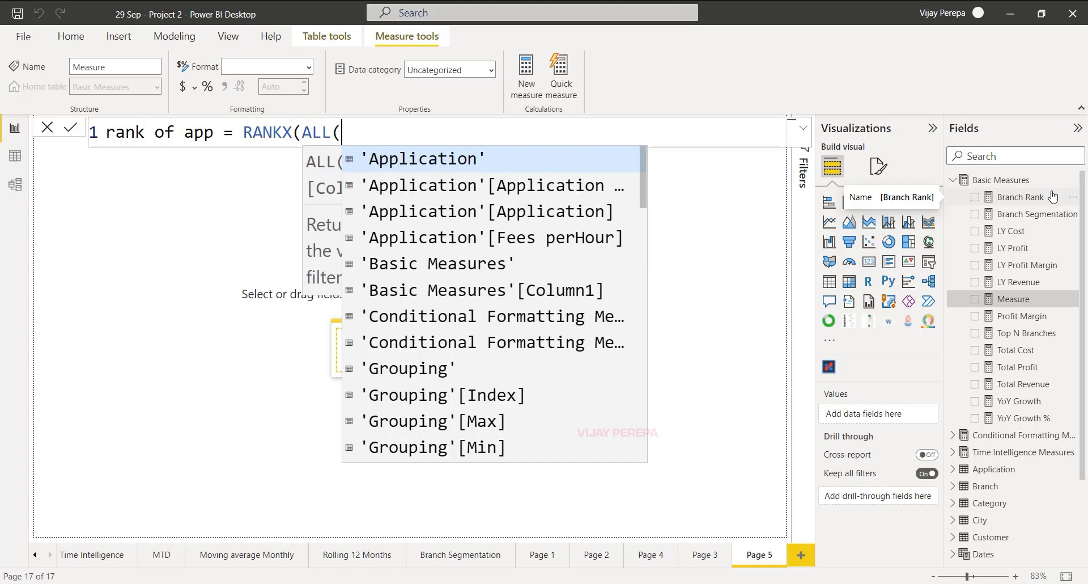
pyautogui.write('app')
pyautogui.press('Down')
pyautogui.press('Down')
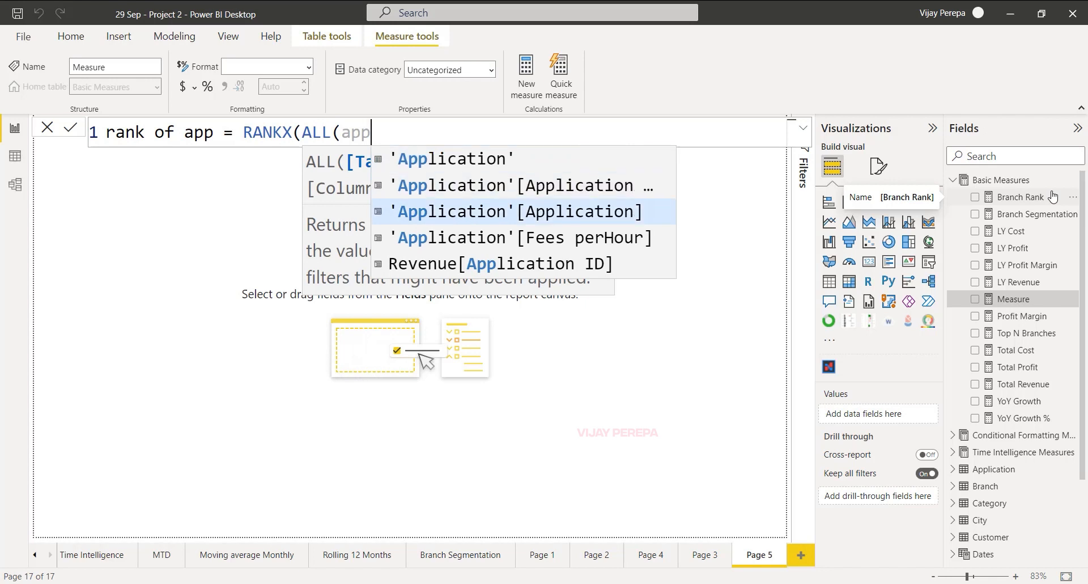
pyautogui.press('Tab')
# Step: Complete the RANKX formula with [Total Profit] as the ranking expression and commit the measure
pyautogui.write('),tt')
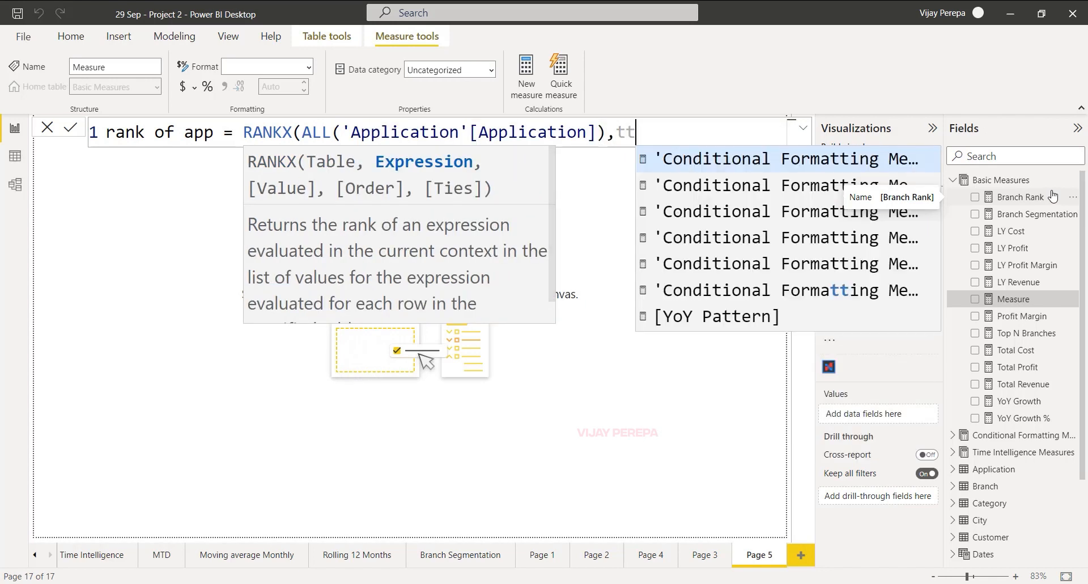
pyautogui.press('BackSpace')
pyautogui.write('ota')
pyautogui.press('Down')
pyautogui.press('Tab')
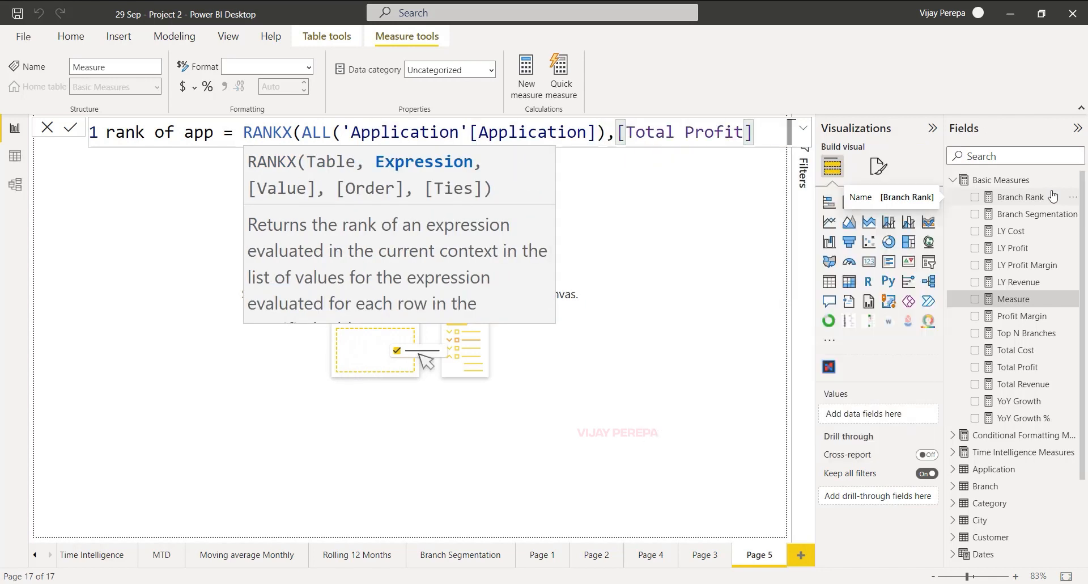
pyautogui.write(')')
pyautogui.press('Return')
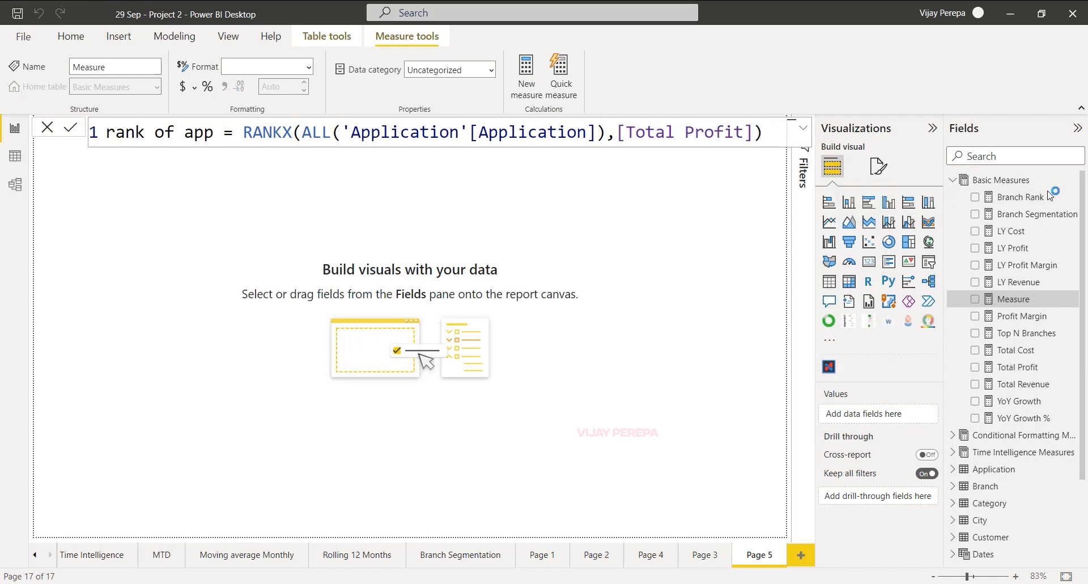
# Step: Add a Charticulator visual to the empty page, enlarge it, and open it for editing
pyautogui.click(518, 288)
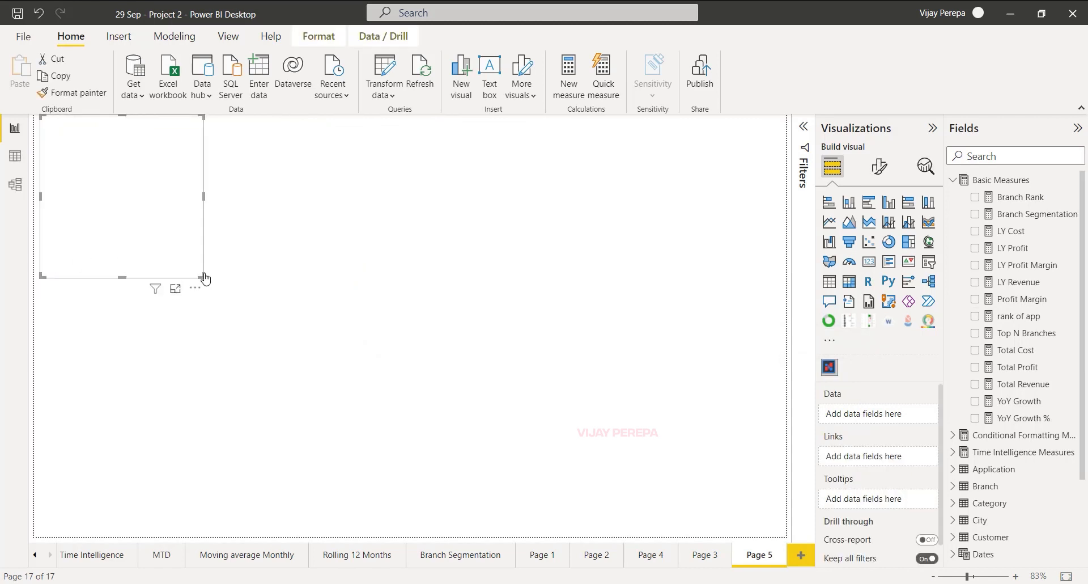
pyautogui.moveTo(202, 275); pyautogui.dragTo(300, 364)
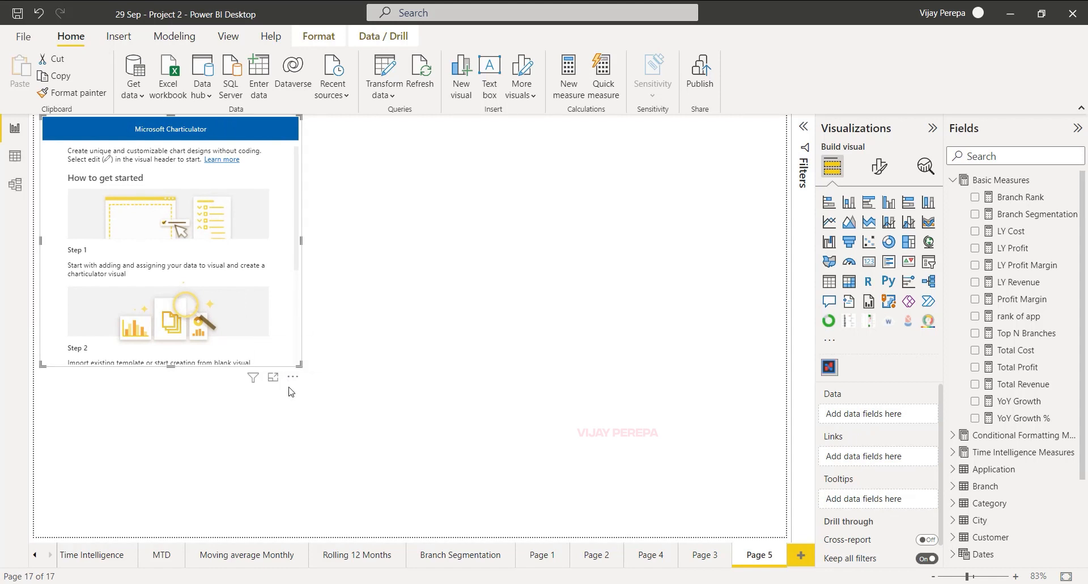
pyautogui.click(292, 378)
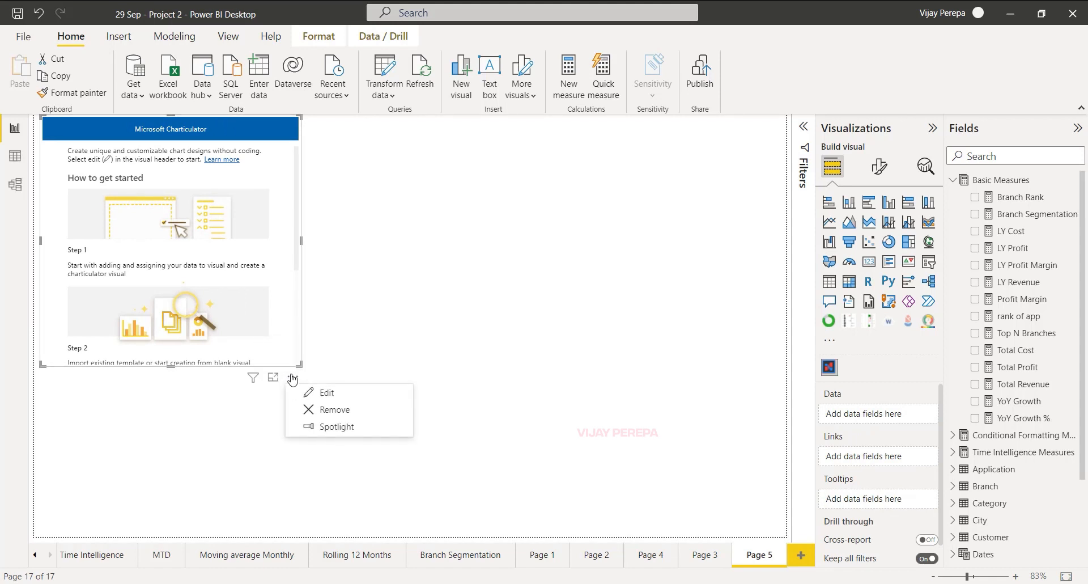
pyautogui.click(326, 392)
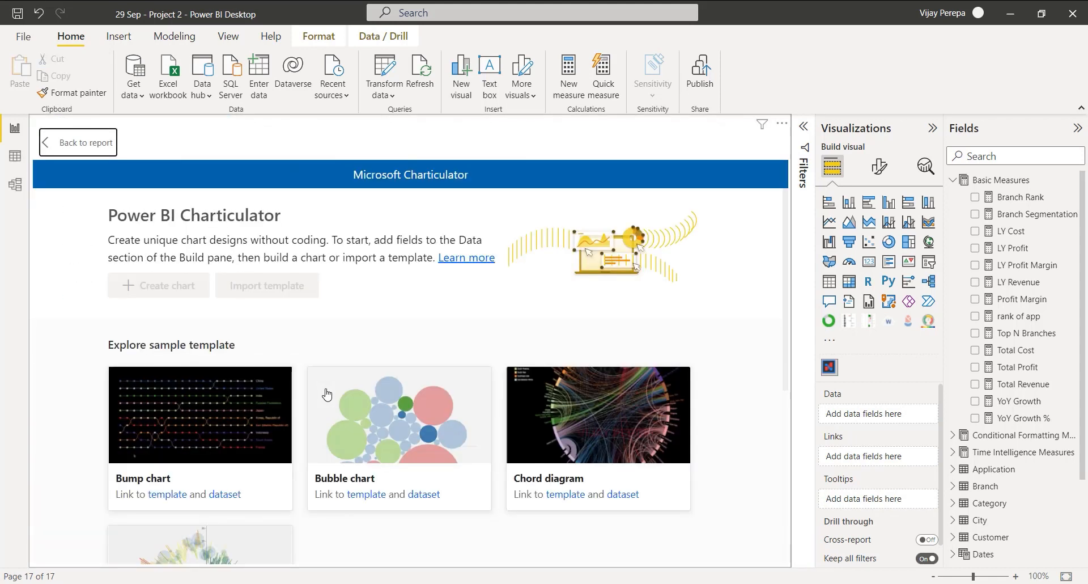
pyautogui.click(167, 495)
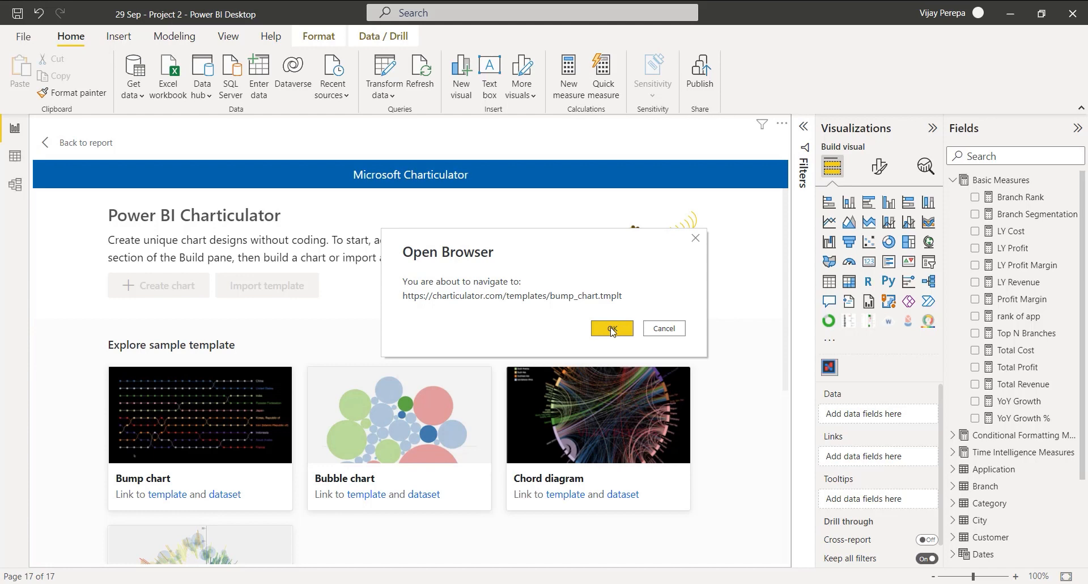
pyautogui.click(669, 331)
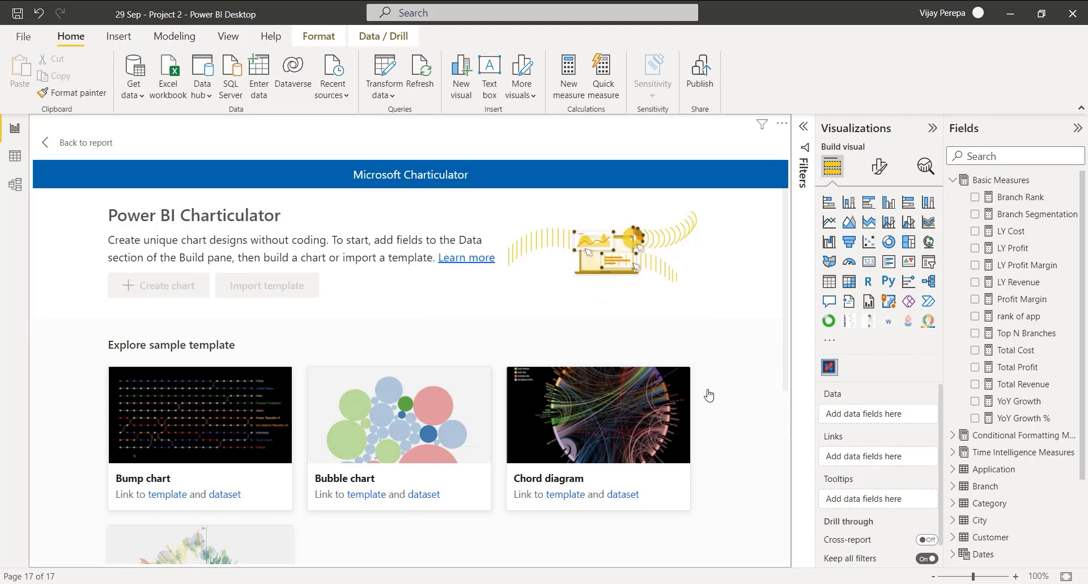
pyautogui.scroll(-1, 879, 429)
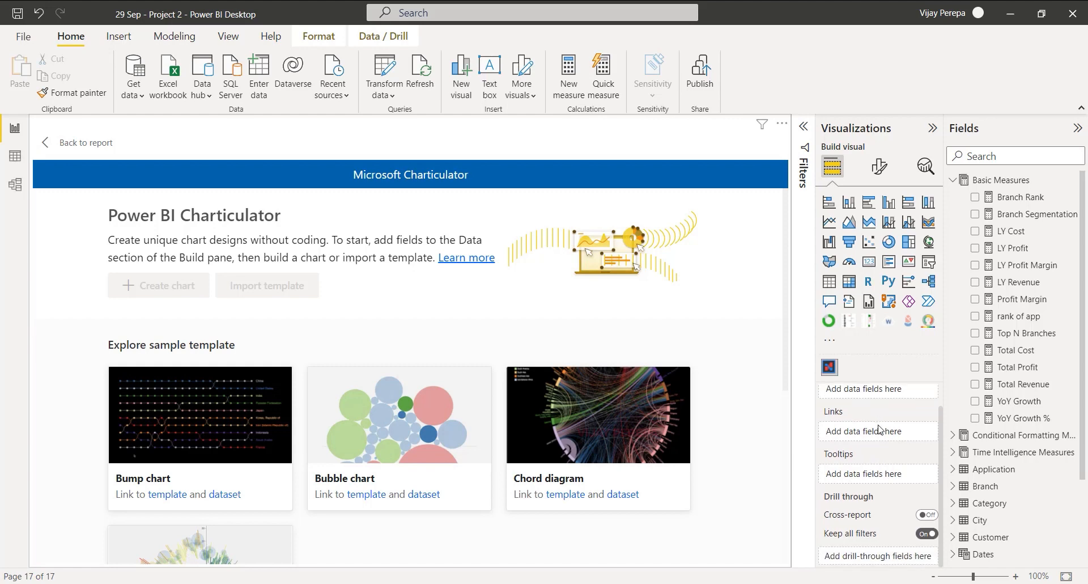
pyautogui.scroll(1, 856, 404)
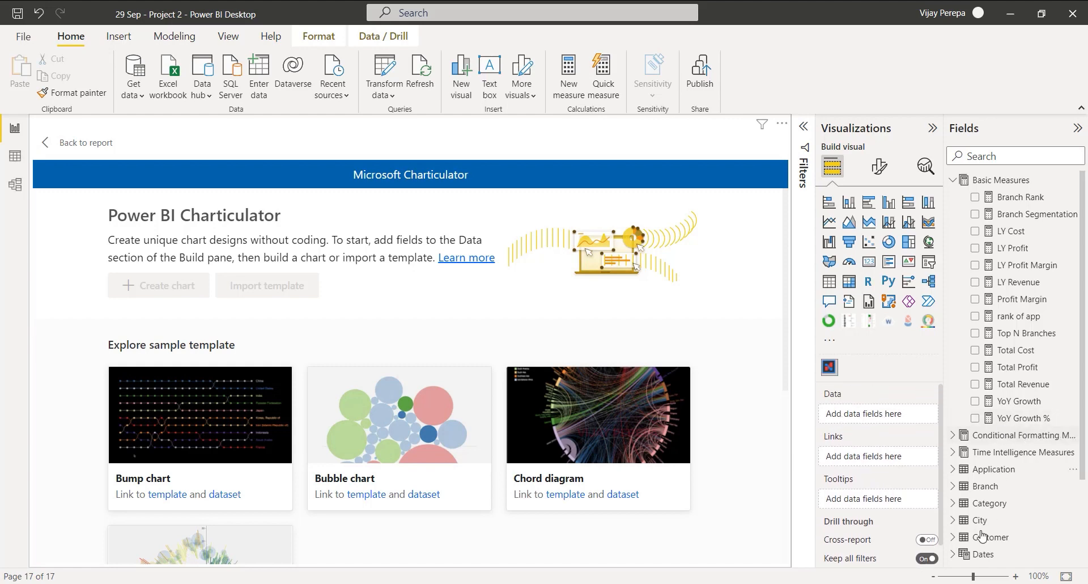
# Step: Add Year from the Dates table and Application from the Application table to the visual's Data
pyautogui.scroll(-3, 962, 541)
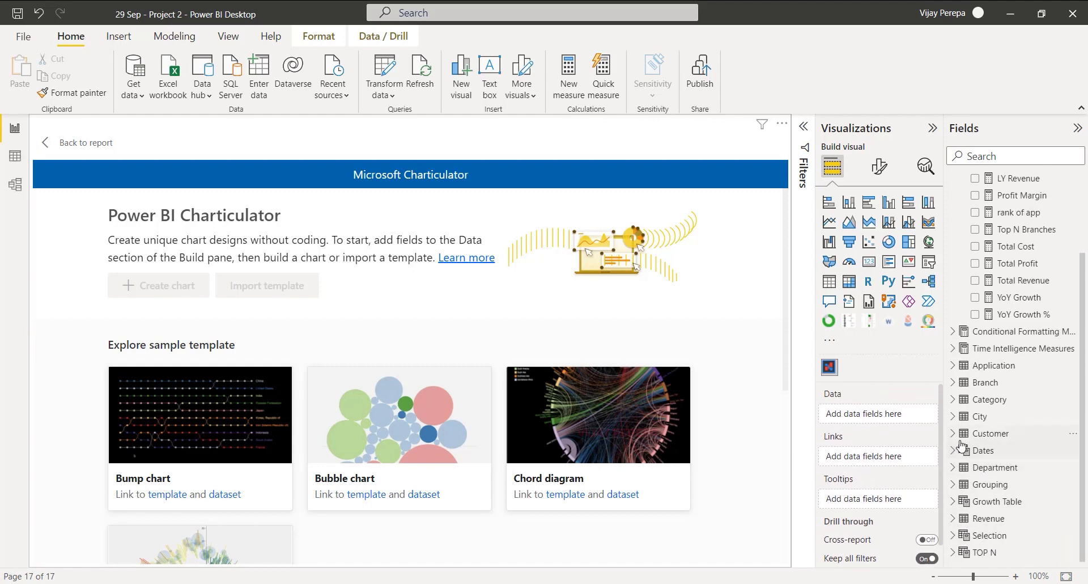
pyautogui.click(957, 452)
pyautogui.moveTo(1003, 536); pyautogui.dragTo(840, 417)
pyautogui.scroll(3, 961, 483)
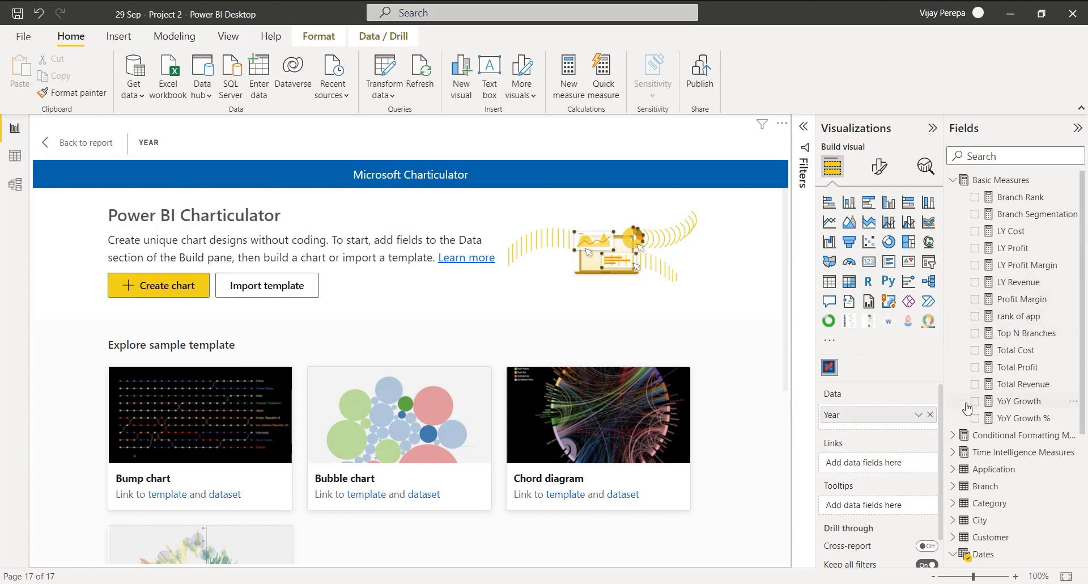
pyautogui.click(955, 470)
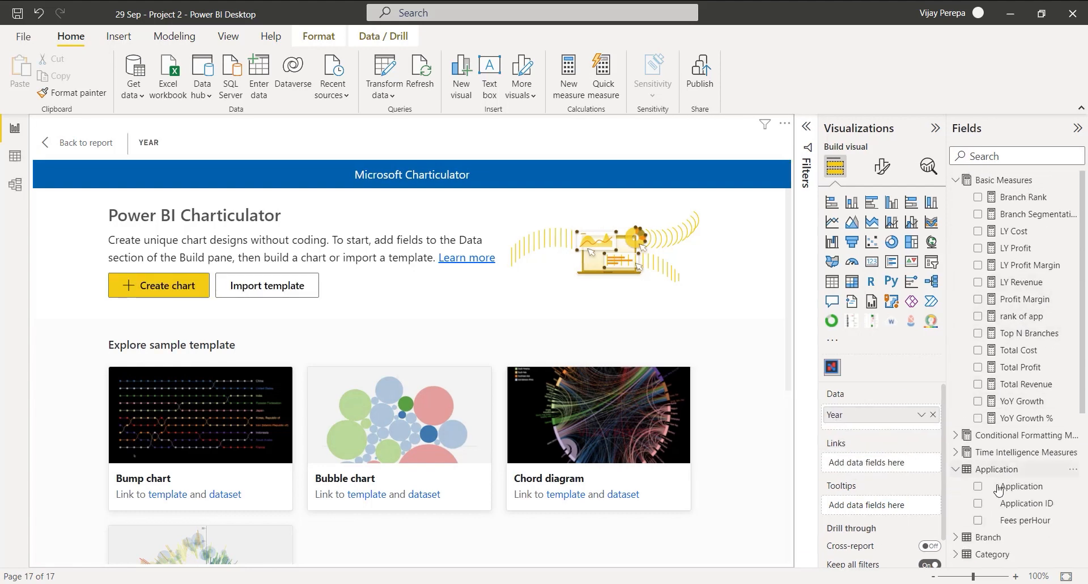
pyautogui.moveTo(1005, 485); pyautogui.dragTo(879, 420)
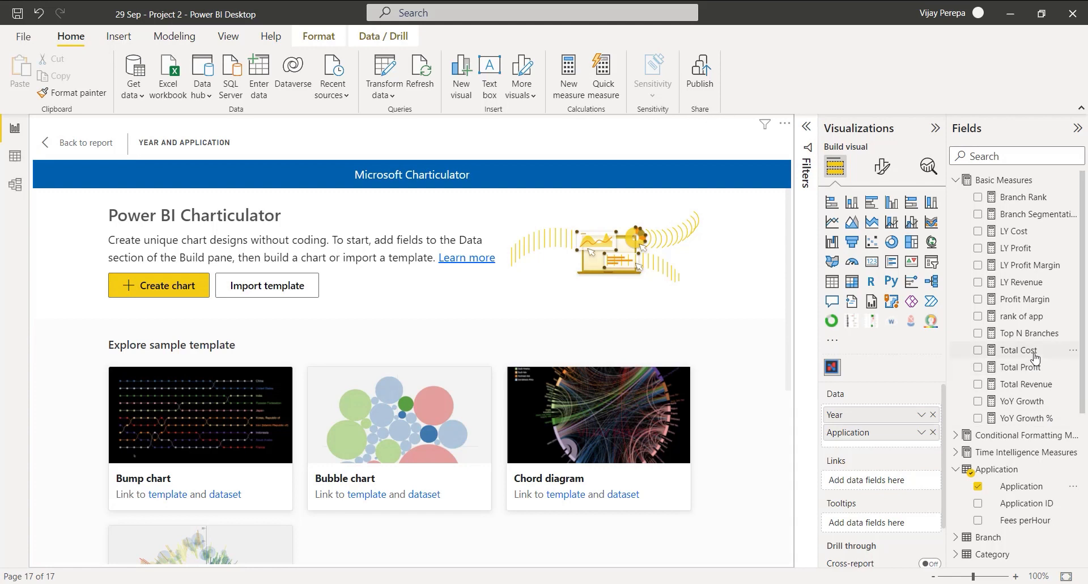
# Step: Add the rank of app and Total Revenue measures to the visual's Data
pyautogui.click(956, 181)
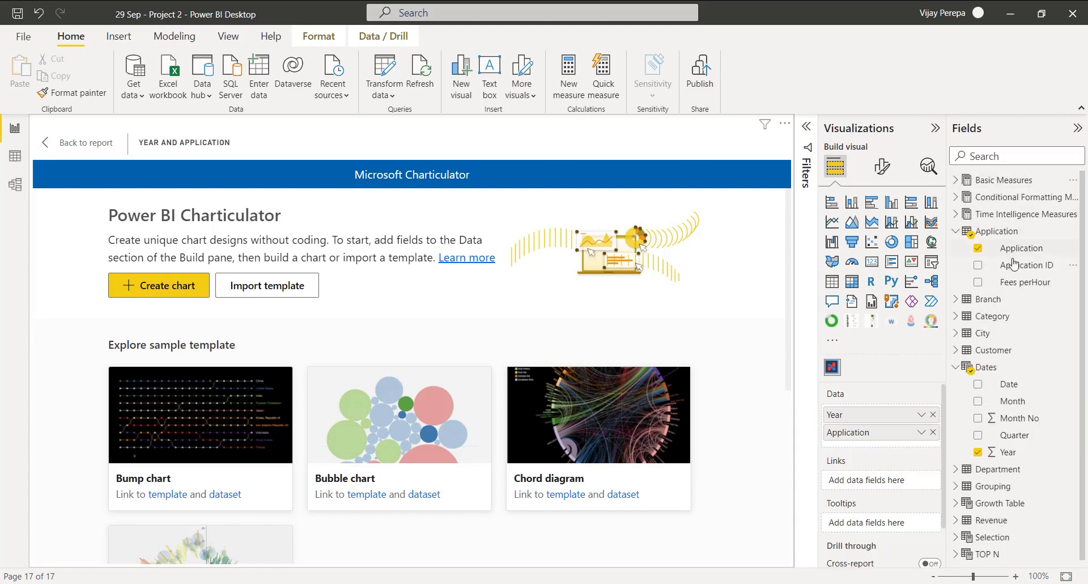
pyautogui.click(956, 180)
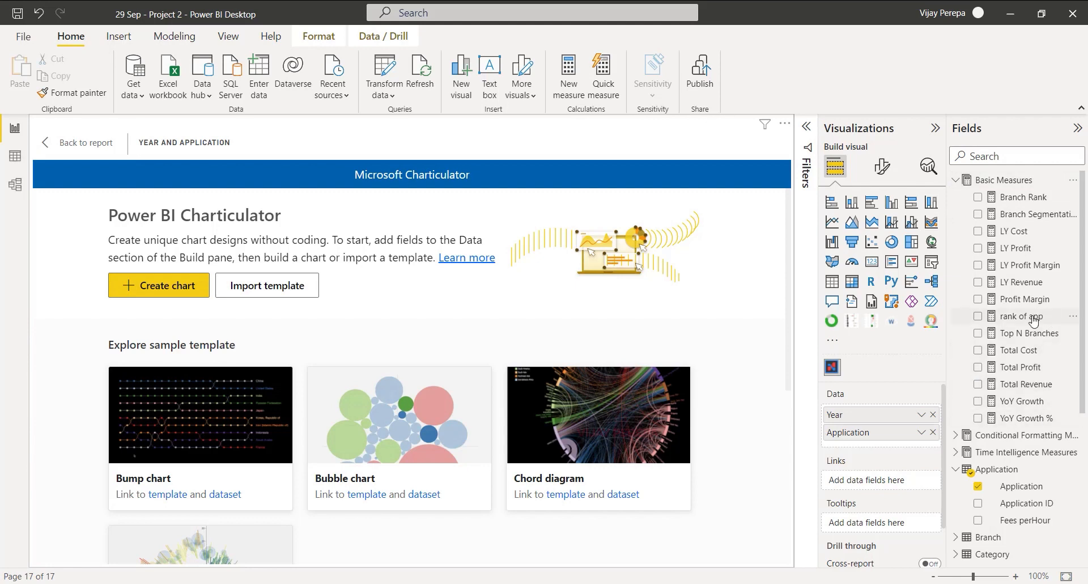
pyautogui.moveTo(1029, 317); pyautogui.dragTo(886, 438)
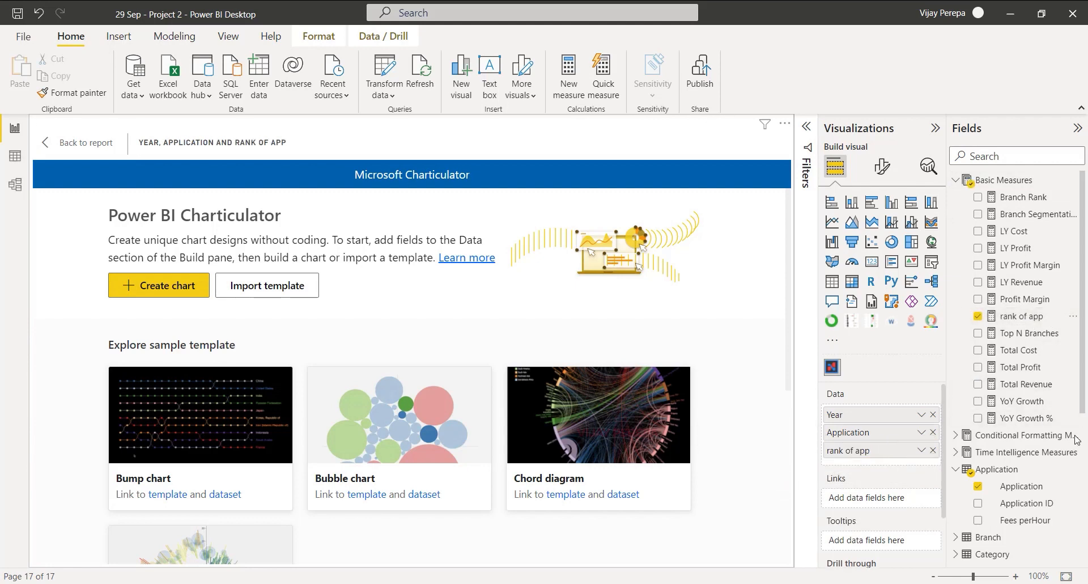
pyautogui.moveTo(1028, 386); pyautogui.dragTo(889, 462)
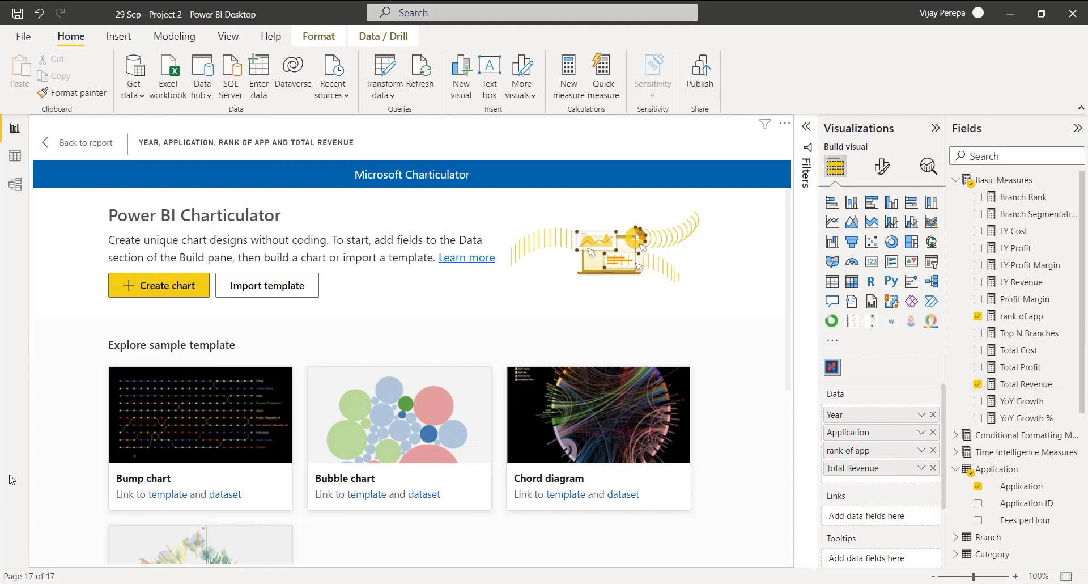
# Step: Import the bump_chart.tmplt template from the Downloads folder into the Charticulator visual
pyautogui.click(262, 289)
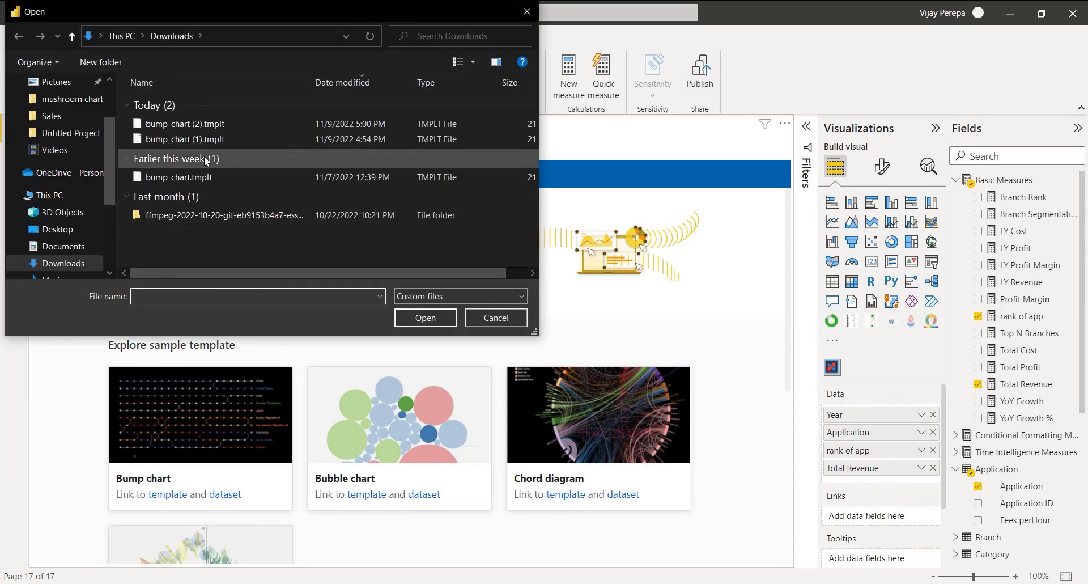
pyautogui.click(179, 177)
pyautogui.click(403, 317)
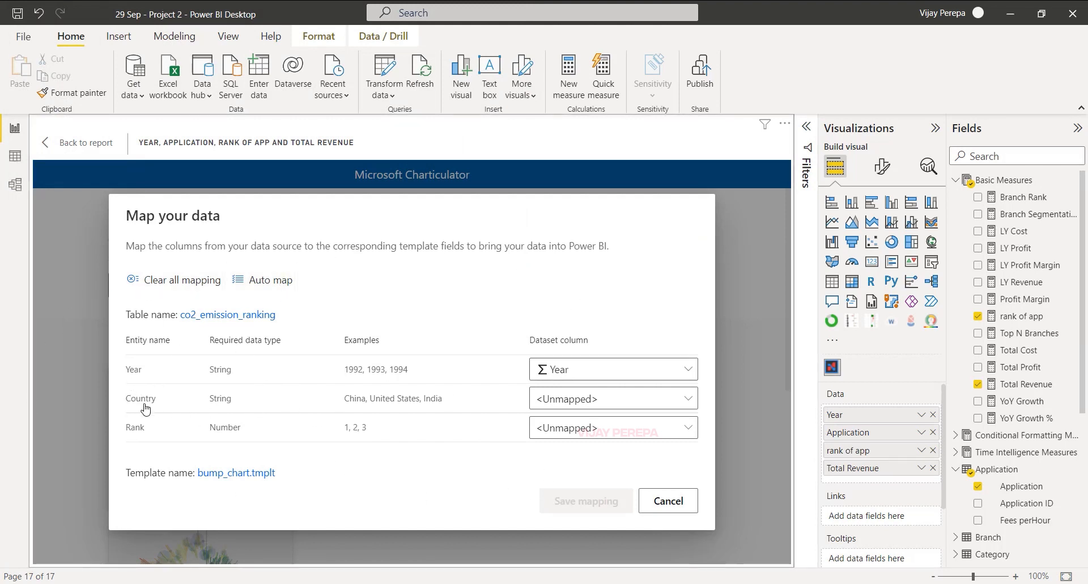
# Step: Map the template's Country field to Application and Rank to rank of app, and save the mapping
pyautogui.click(567, 398)
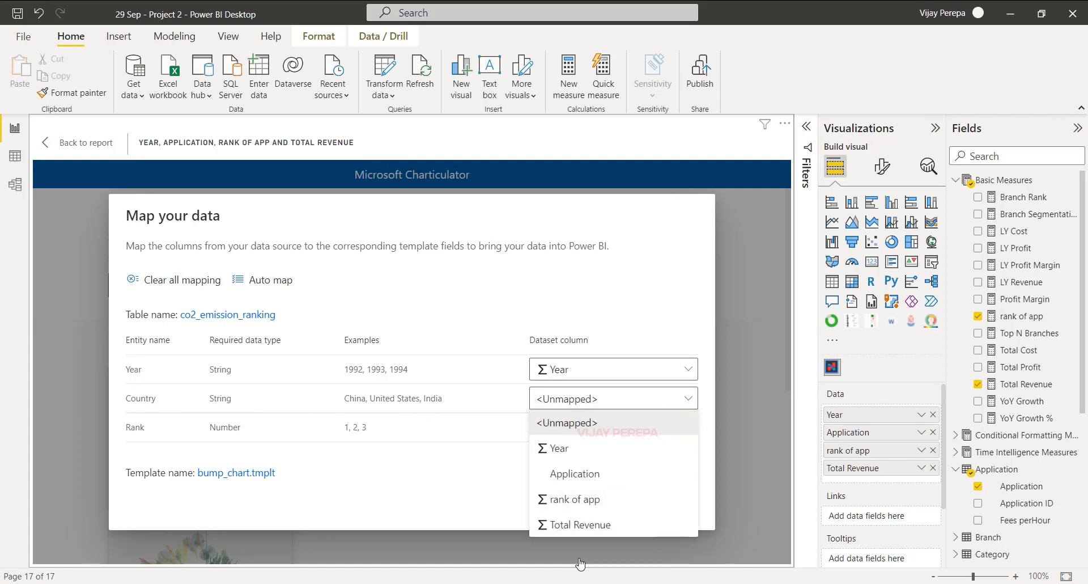
pyautogui.click(595, 482)
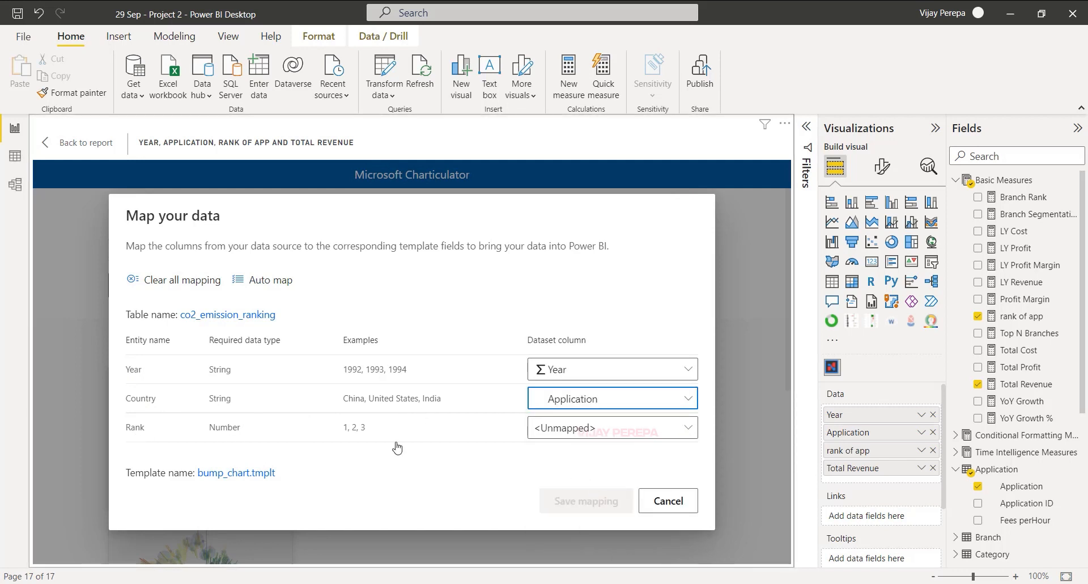
pyautogui.click(630, 430)
pyautogui.click(596, 503)
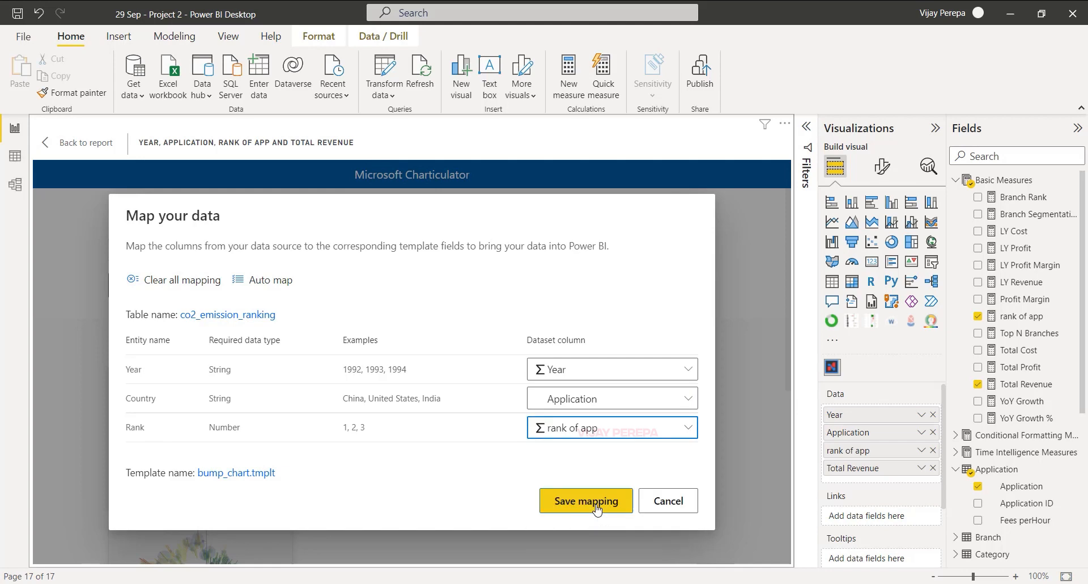
pyautogui.click(594, 501)
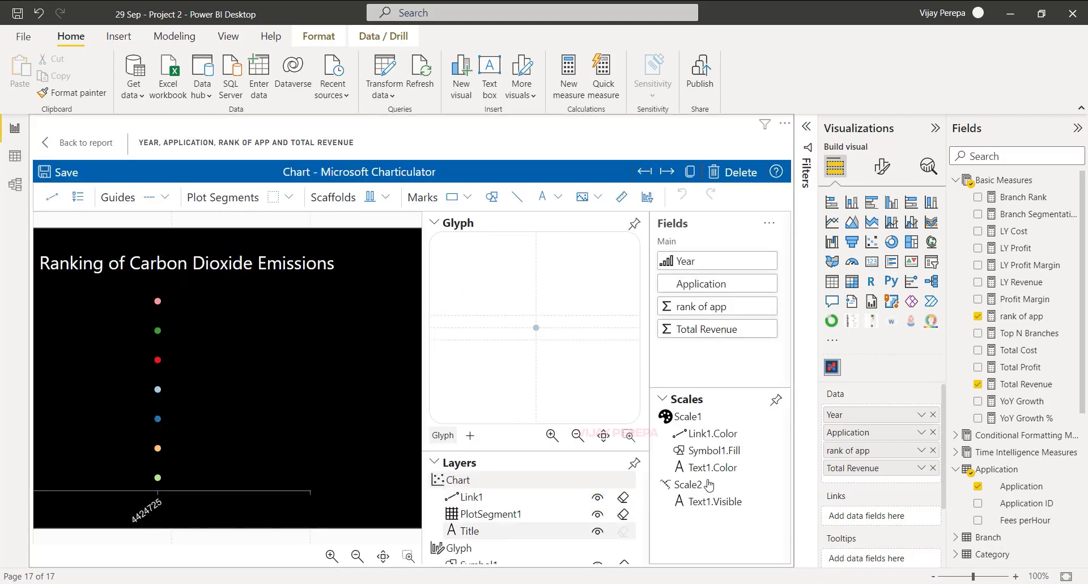
# Step: Turn off summarization of Year in the visual's Data, and return to the report without saving the chart
pyautogui.click(921, 414)
pyautogui.click(995, 224)
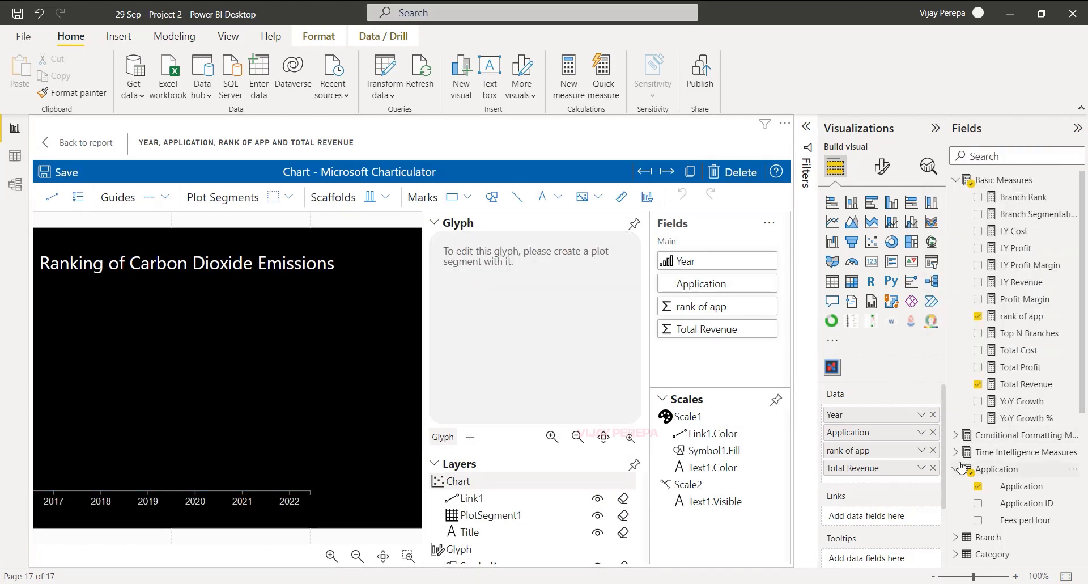
pyautogui.click(78, 153)
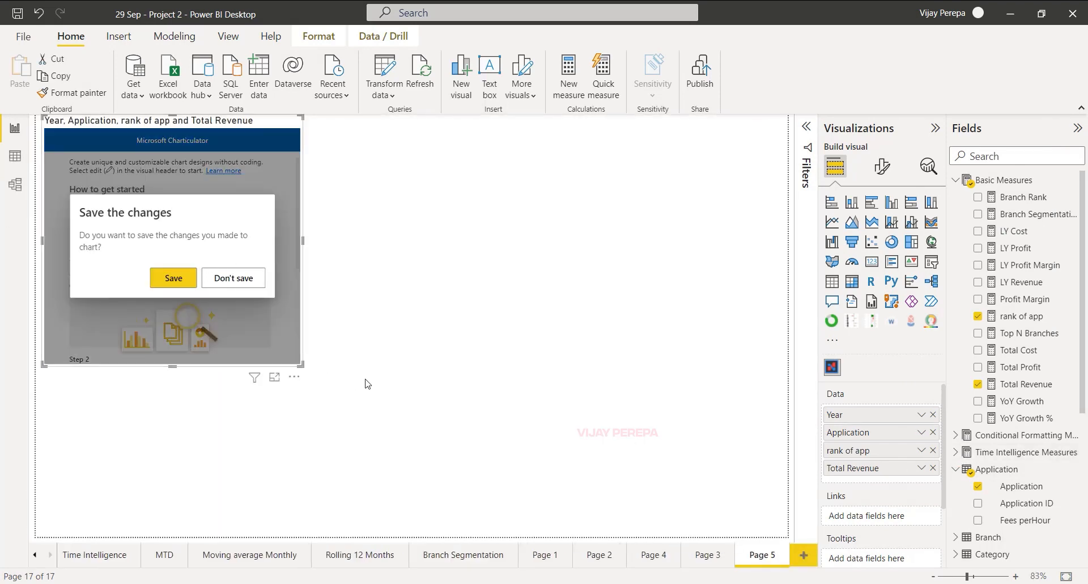
pyautogui.click(243, 279)
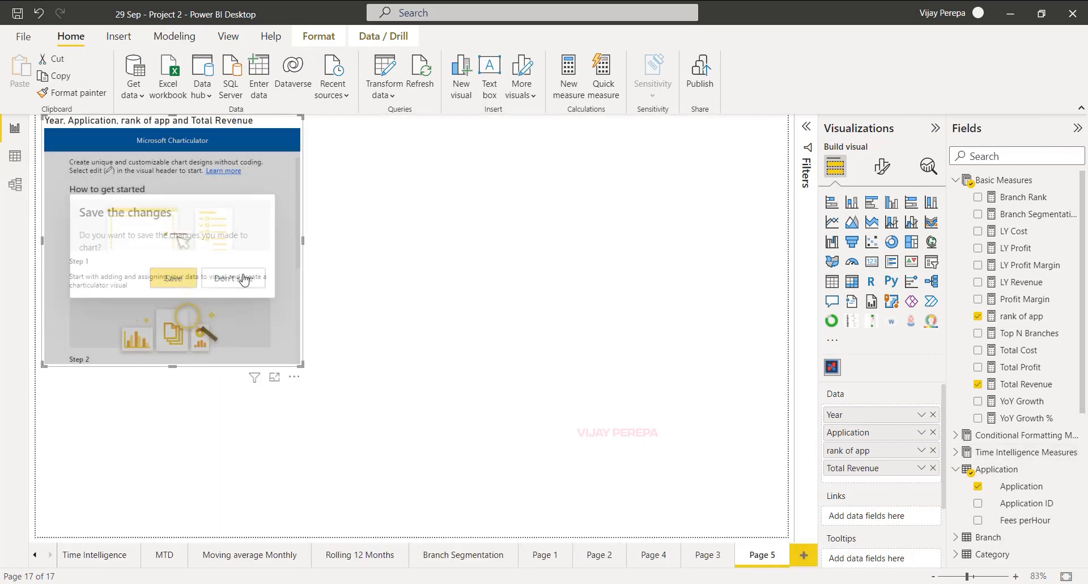
# Step: Reopen the Charticulator visual for editing and import the bump_chart.tmplt template from the Downloads folder again
pyautogui.click(294, 376)
pyautogui.click(352, 395)
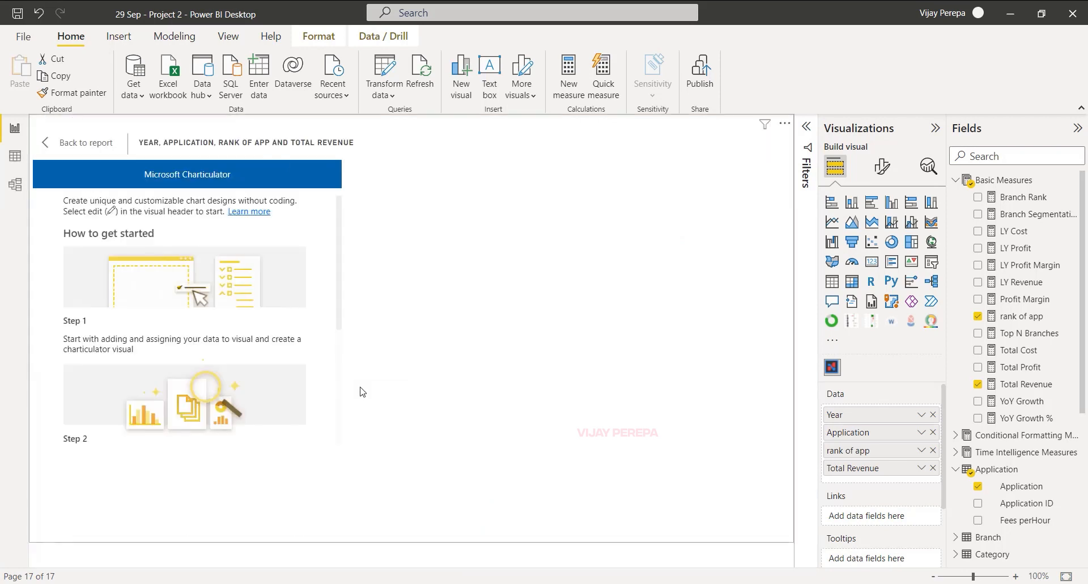
pyautogui.click(281, 290)
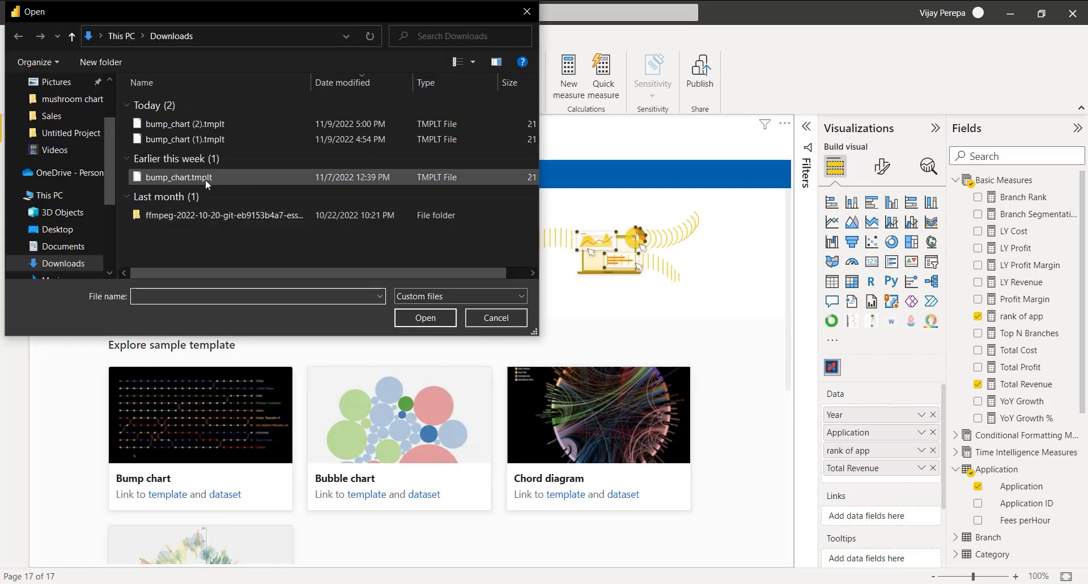
pyautogui.click(214, 177)
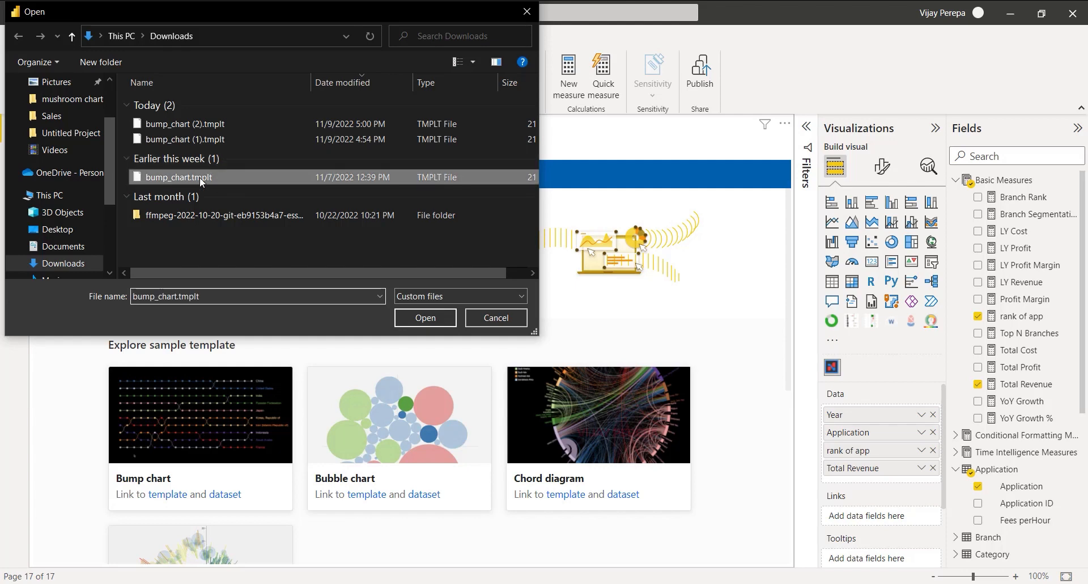
pyautogui.click(423, 317)
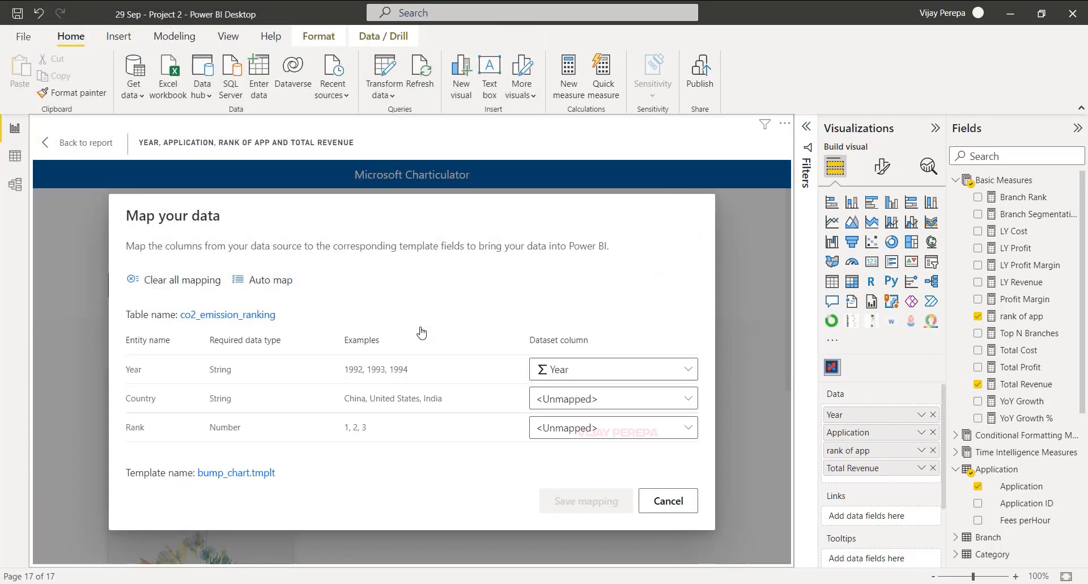
# Step: Map Country to Application and Rank to rank of app for the reimported template, and save the mapping
pyautogui.click(611, 402)
pyautogui.click(600, 474)
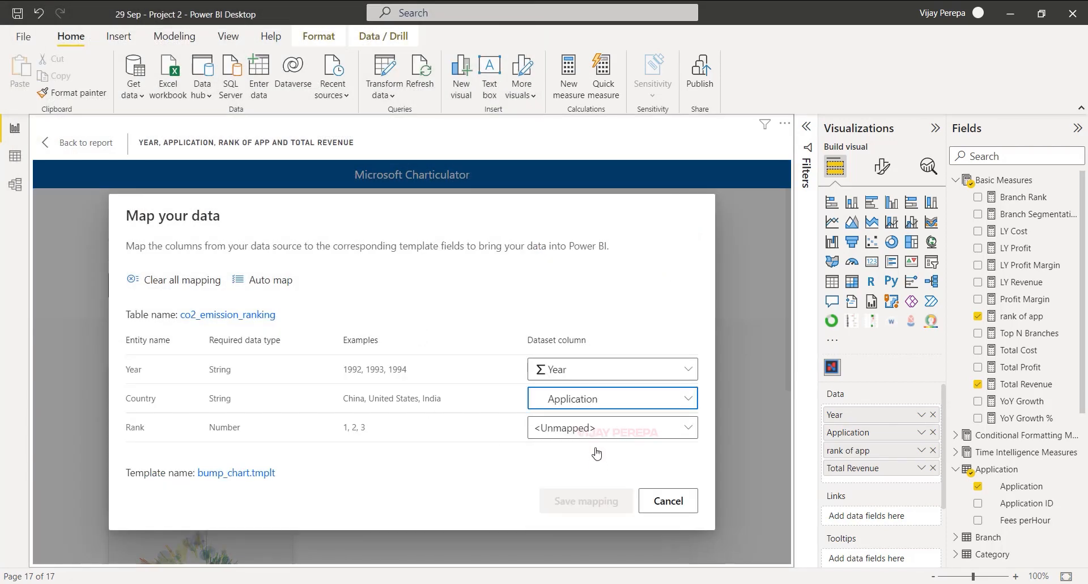
pyautogui.click(600, 431)
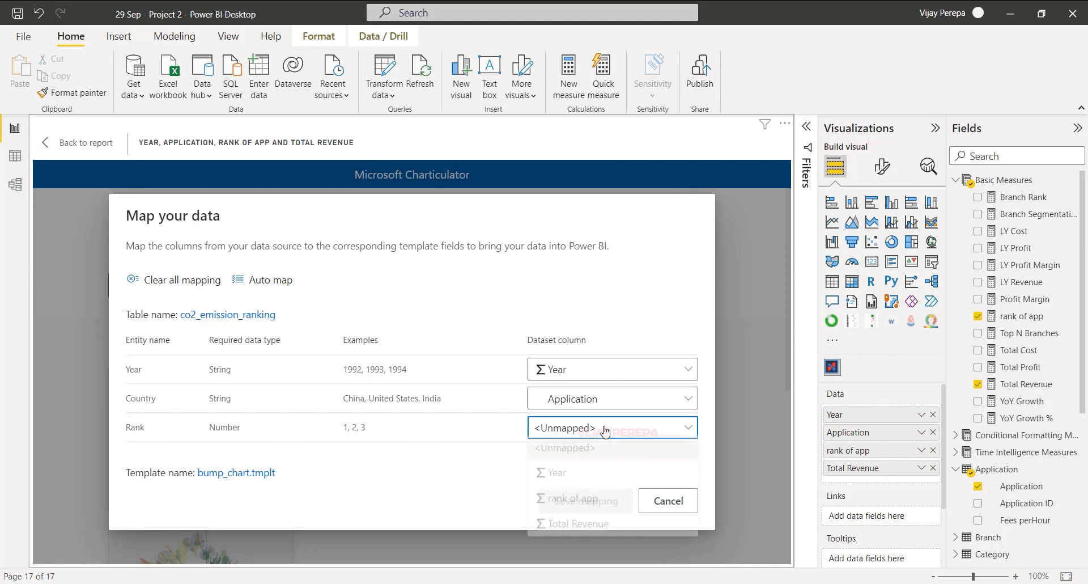
pyautogui.click(587, 504)
pyautogui.click(587, 503)
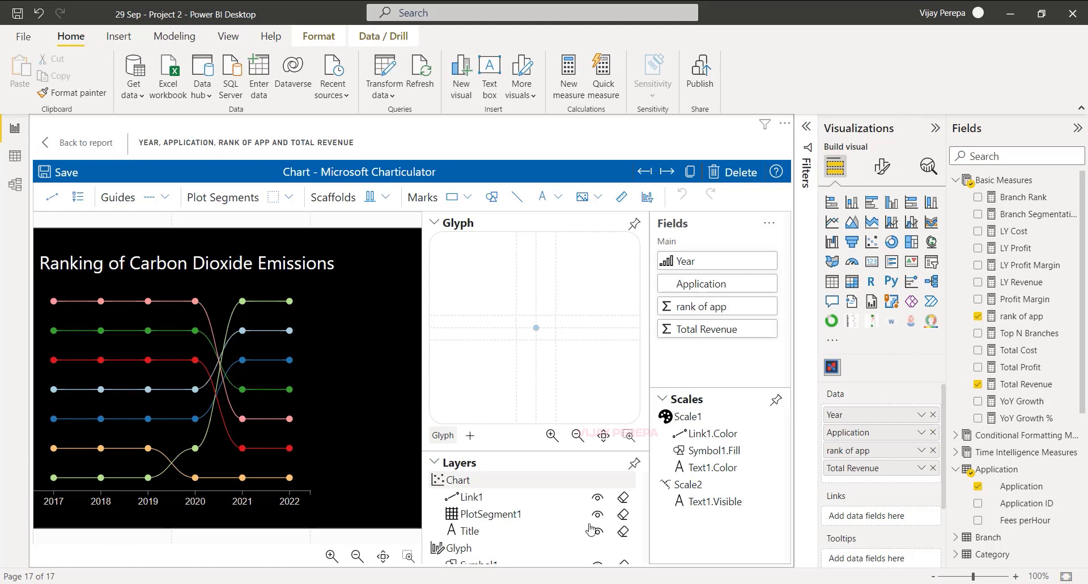
# Step: Create a column values legend for Application in the bump chart
pyautogui.click(434, 223)
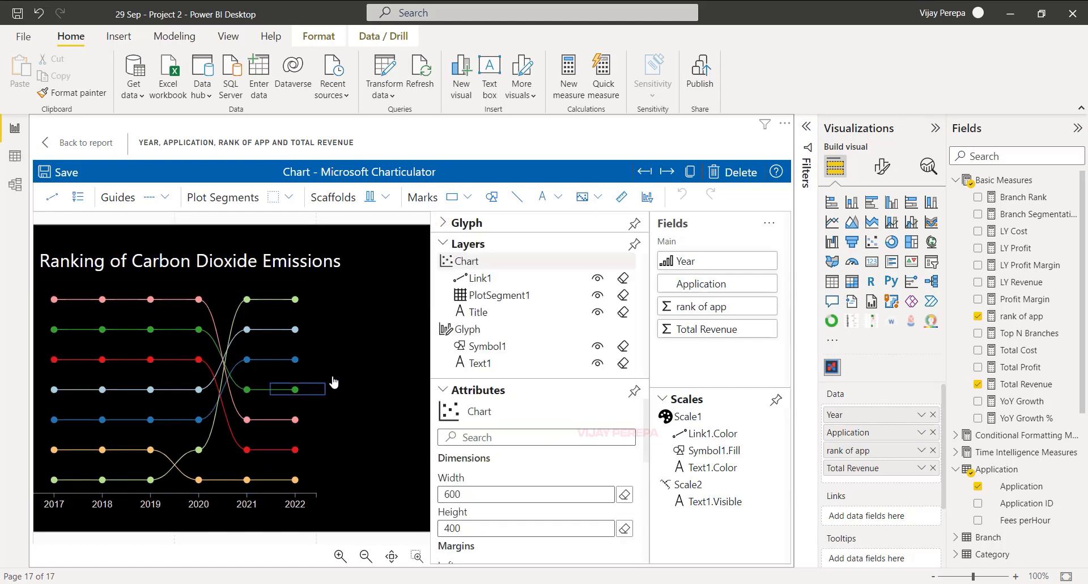
pyautogui.click(78, 198)
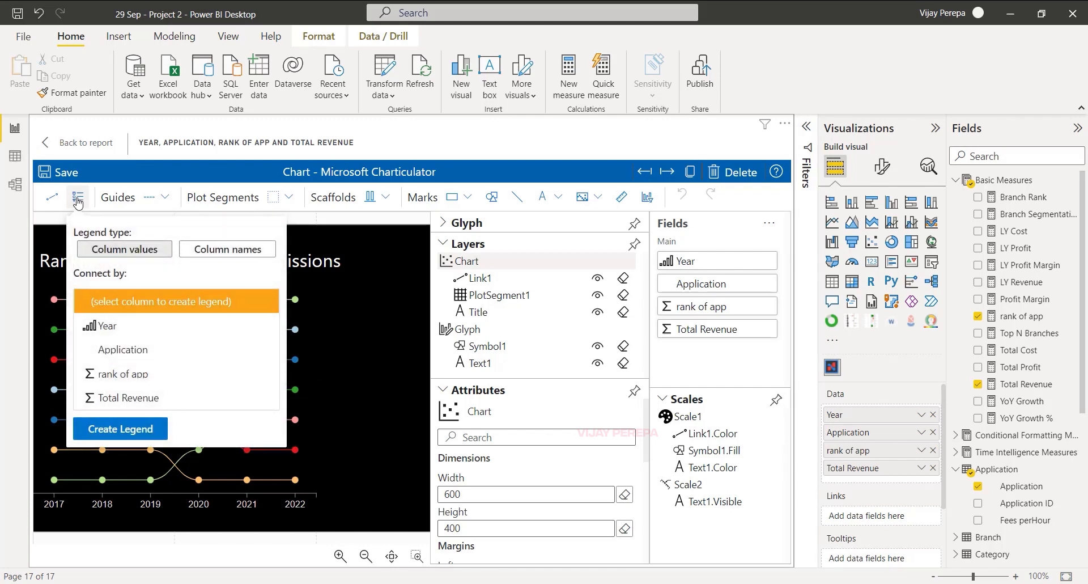
pyautogui.click(128, 356)
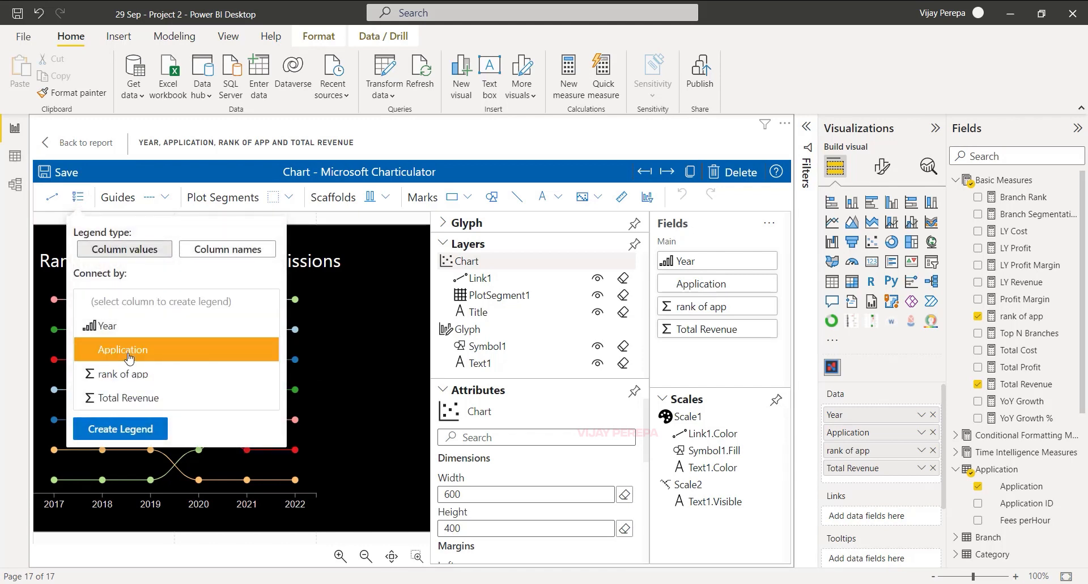
pyautogui.click(152, 429)
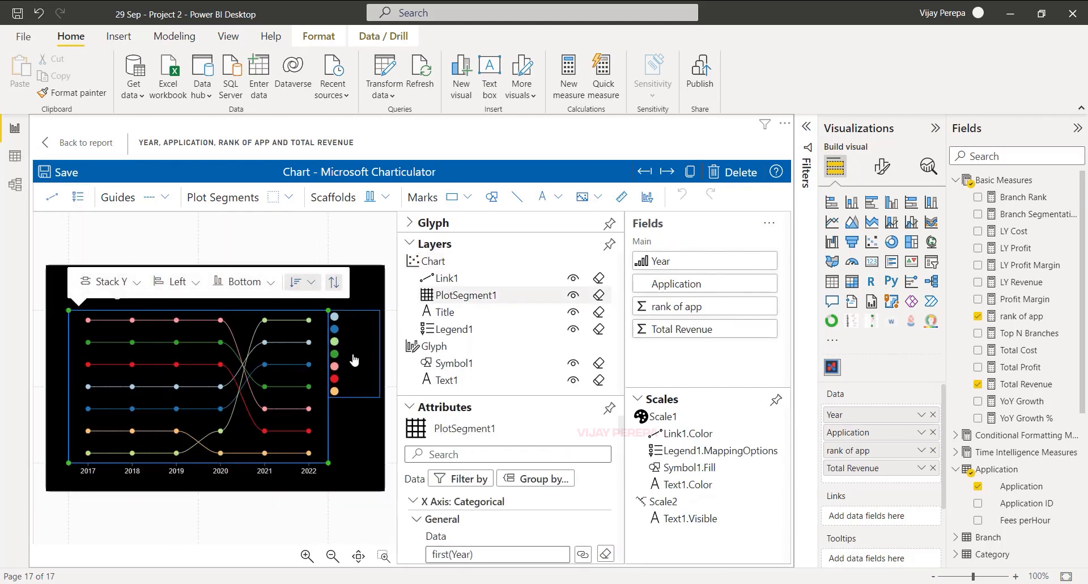
# Step: Set the legend's label color to #f7fcf5
pyautogui.click(355, 360)
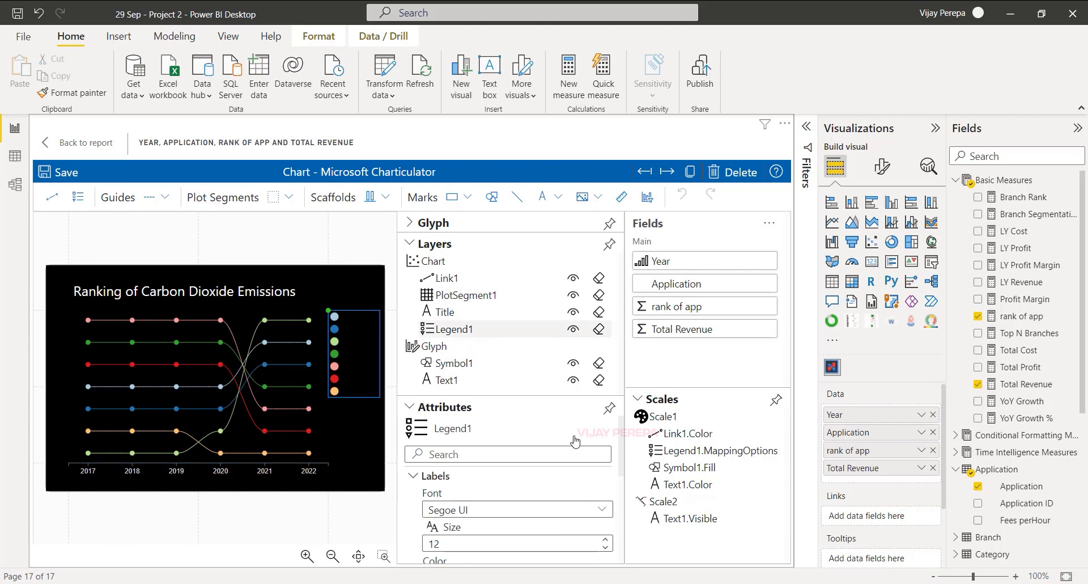
pyautogui.click(410, 244)
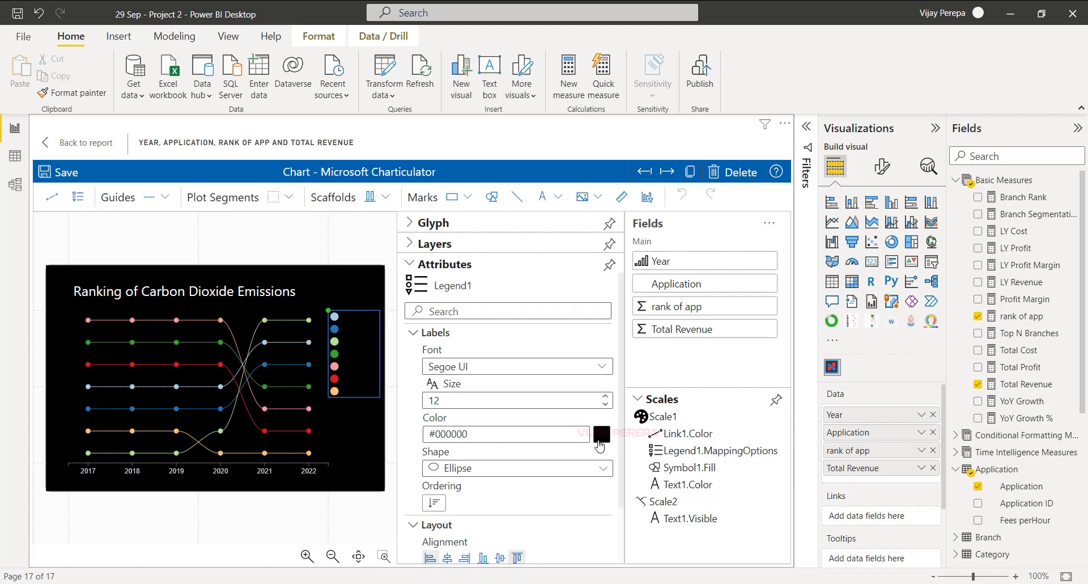
pyautogui.click(601, 435)
pyautogui.click(428, 407)
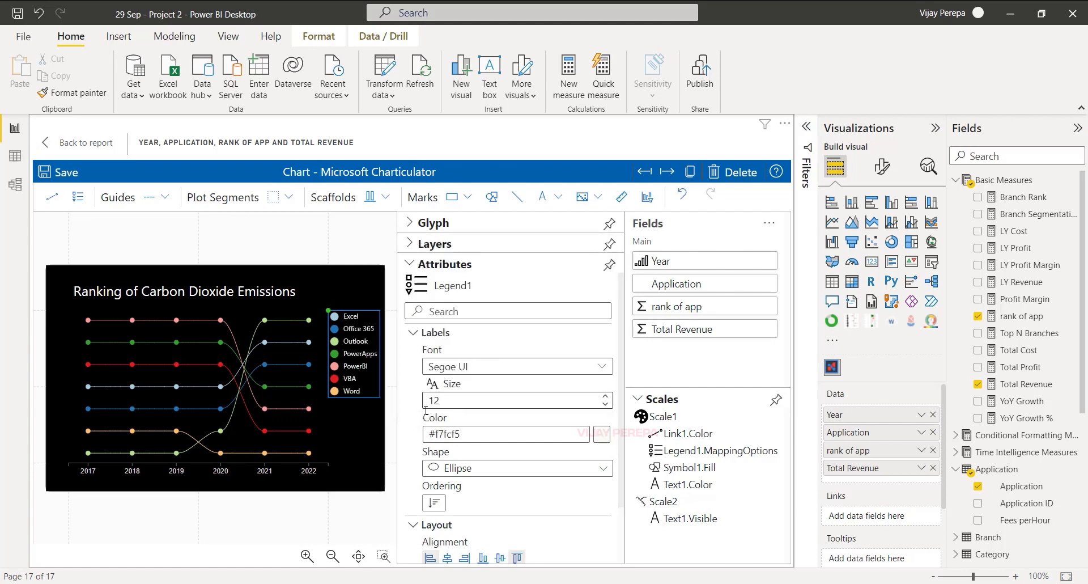
pyautogui.click(283, 407)
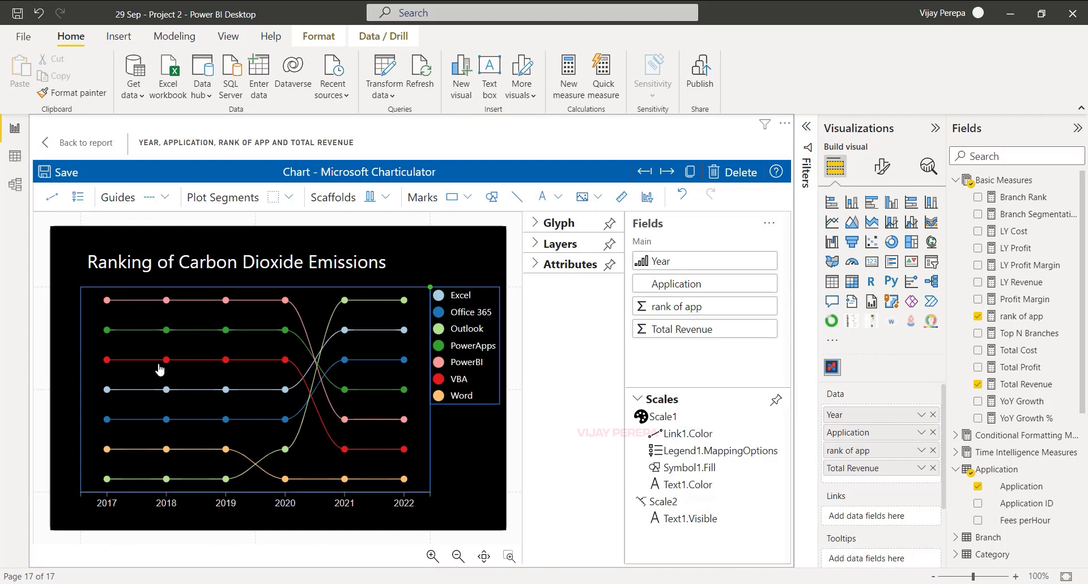
# Step: Enlarge the circle markers of Symbol1 to size 616
pyautogui.click(533, 243)
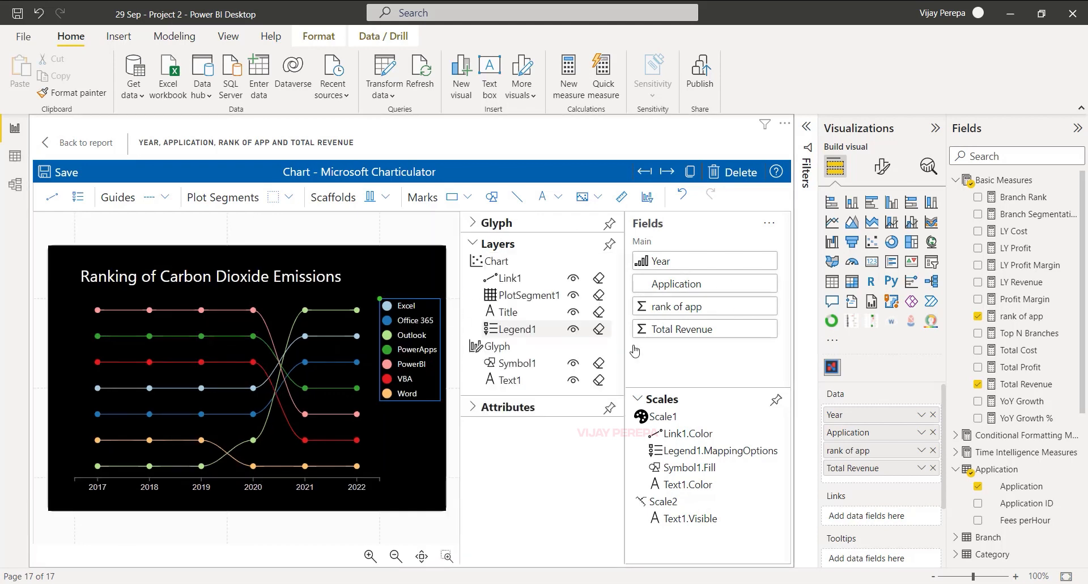
pyautogui.click(517, 366)
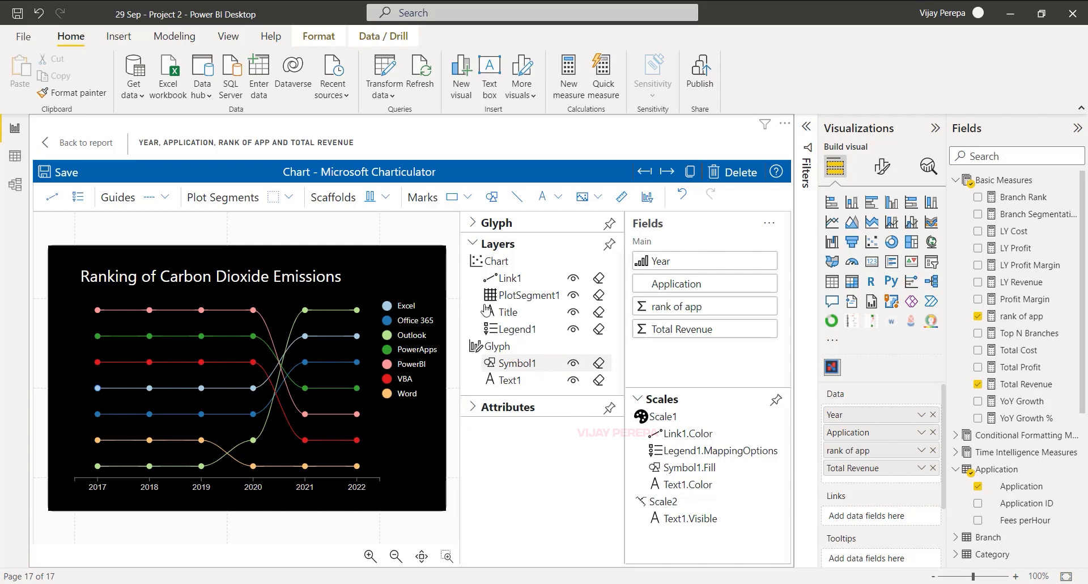
pyautogui.click(473, 243)
pyautogui.click(535, 264)
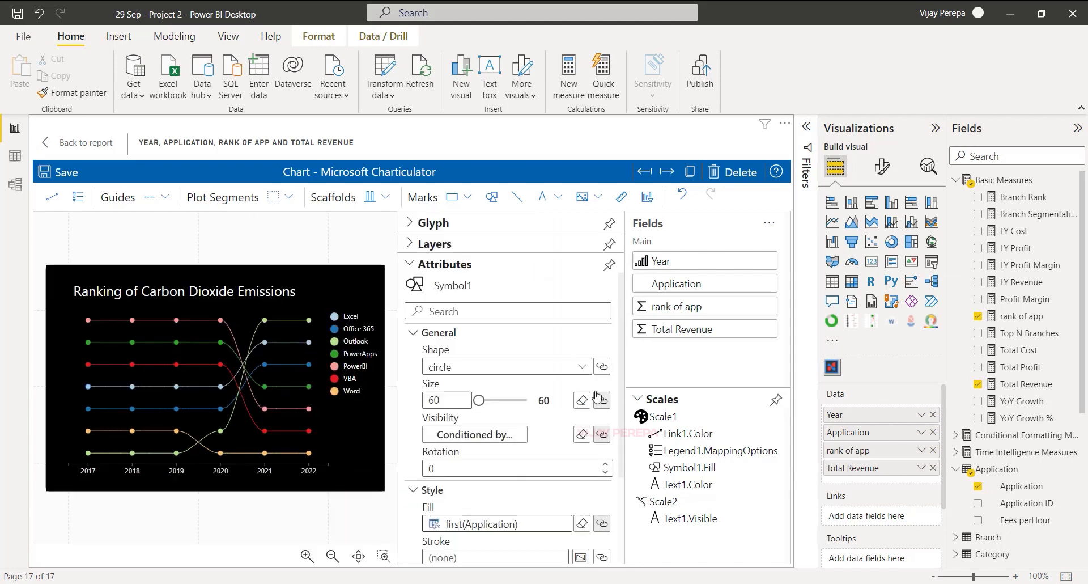
pyautogui.scroll(-1, 601, 513)
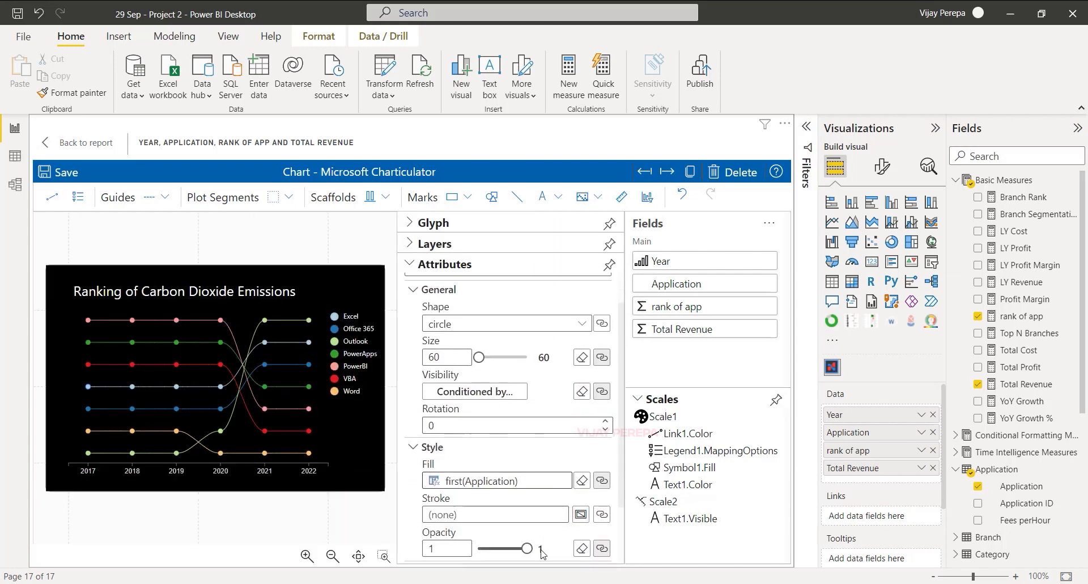
pyautogui.scroll(-2, 493, 547)
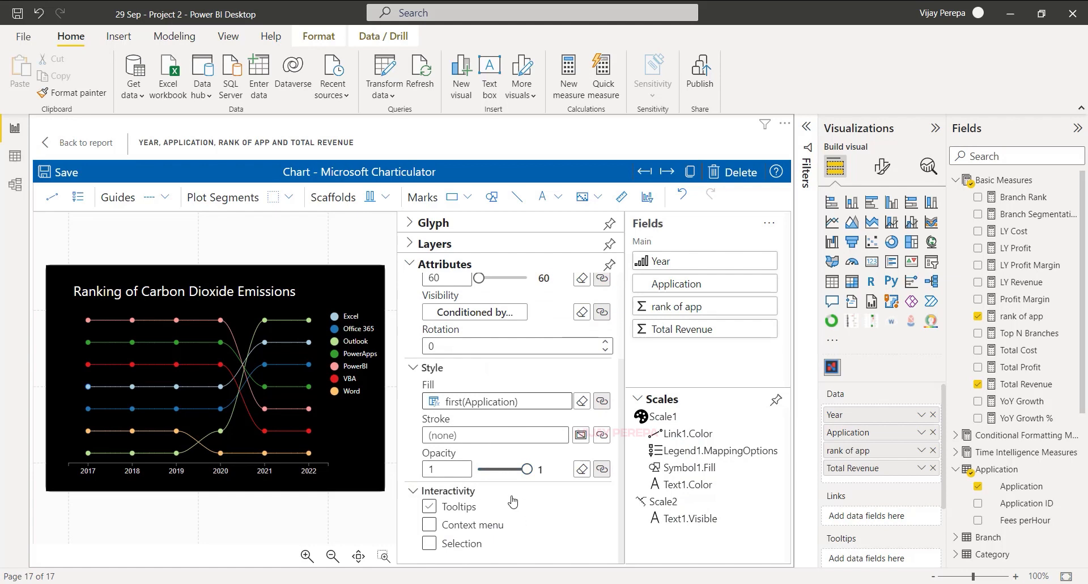
pyautogui.scroll(2, 501, 321)
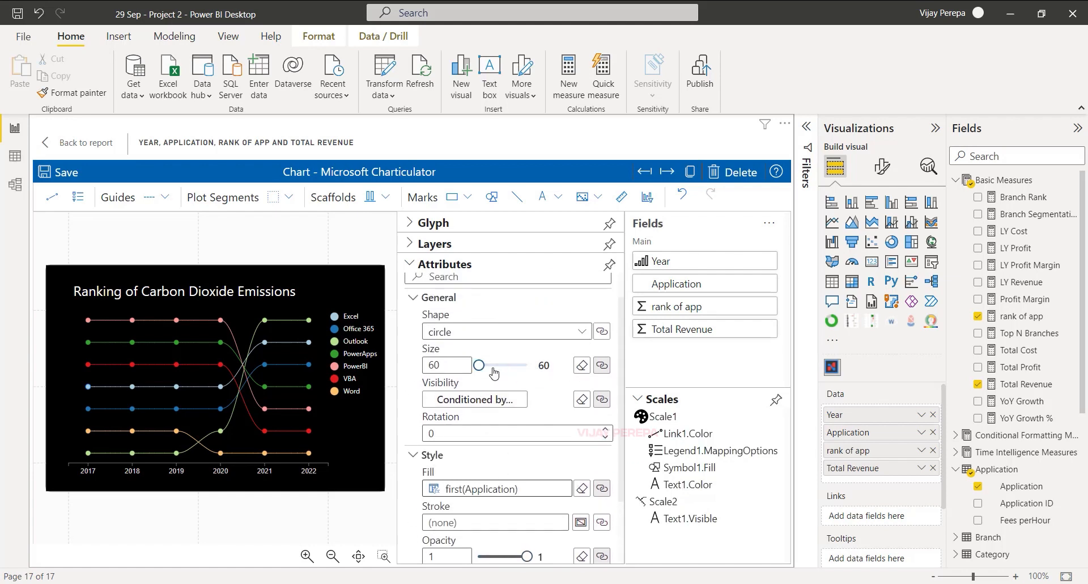
pyautogui.moveTo(480, 369)
pyautogui.mouseDown()
pyautogui.moveTo(498, 370)
pyautogui.moveTo(485, 374)
pyautogui.mouseUp()
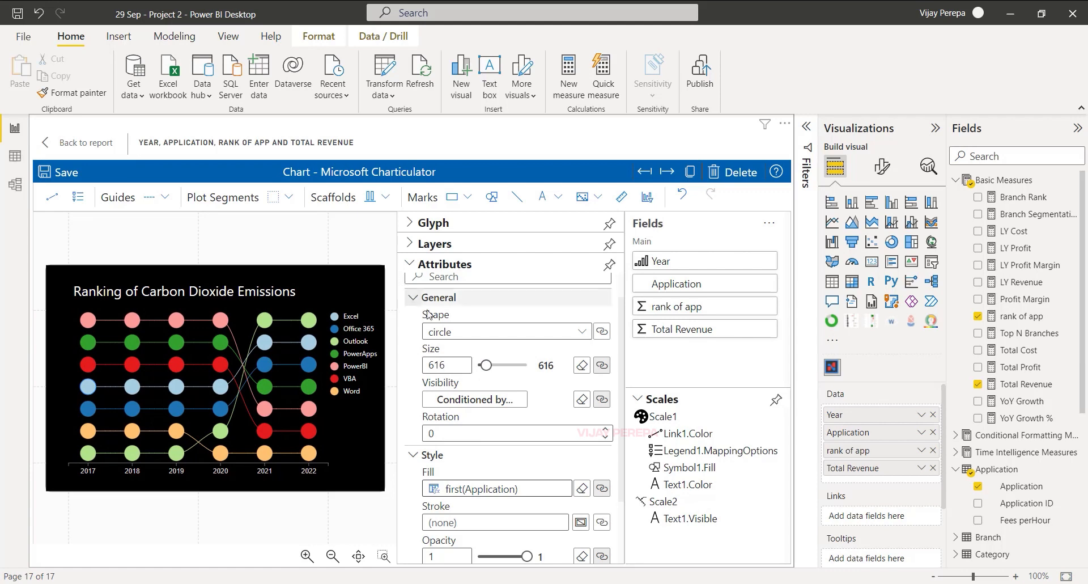
pyautogui.click(410, 264)
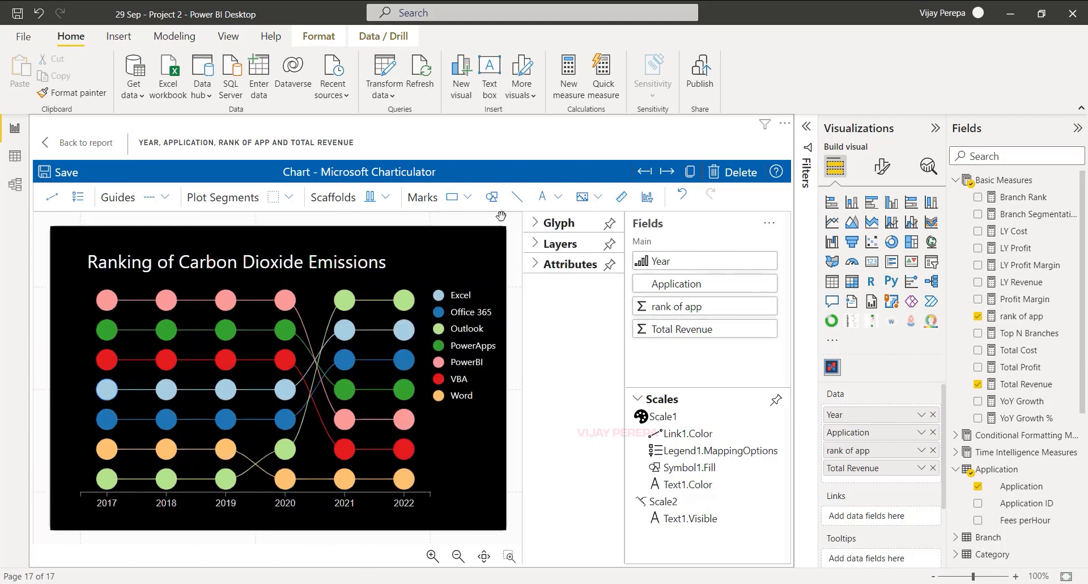
# Step: Increase the curveness of the Link1 connecting lines to 77
pyautogui.click(531, 245)
pyautogui.click(514, 279)
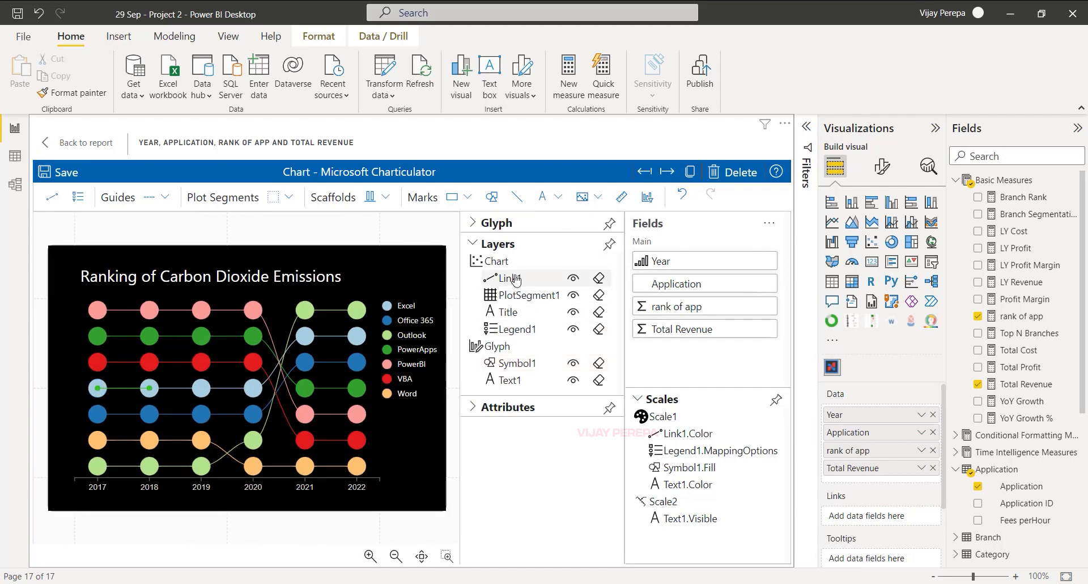
pyautogui.click(484, 250)
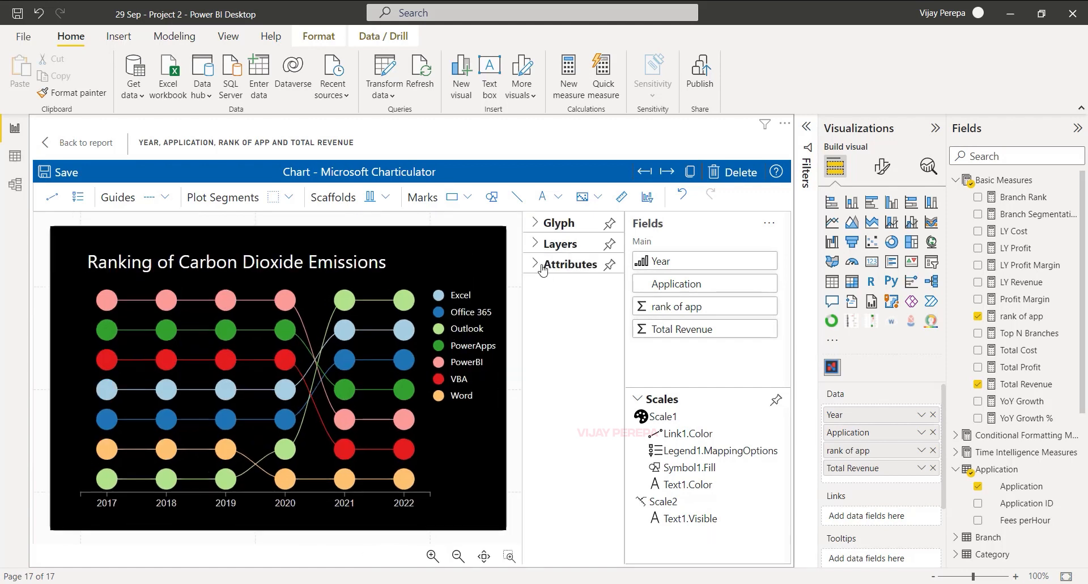
pyautogui.click(538, 267)
pyautogui.click(533, 243)
pyautogui.scroll(-2, 520, 522)
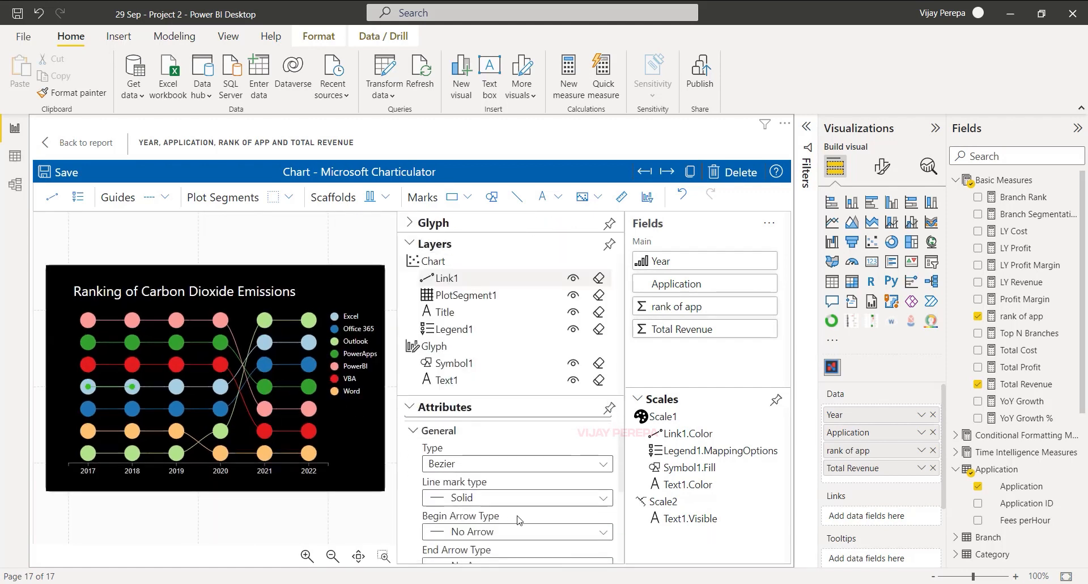
pyautogui.scroll(-2, 519, 522)
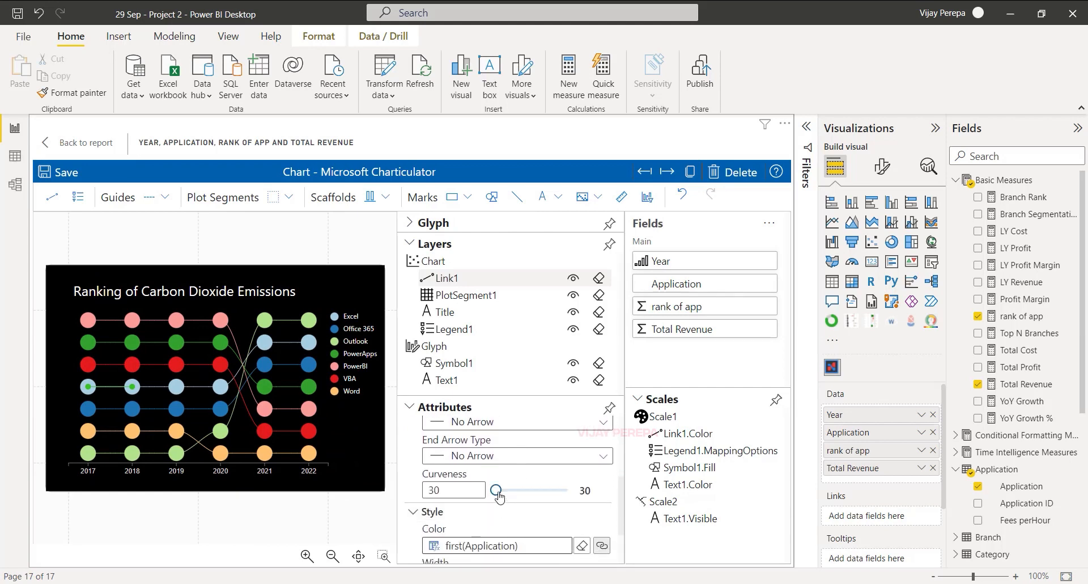
pyautogui.scroll(-1, 498, 496)
pyautogui.moveTo(497, 474); pyautogui.dragTo(504, 474)
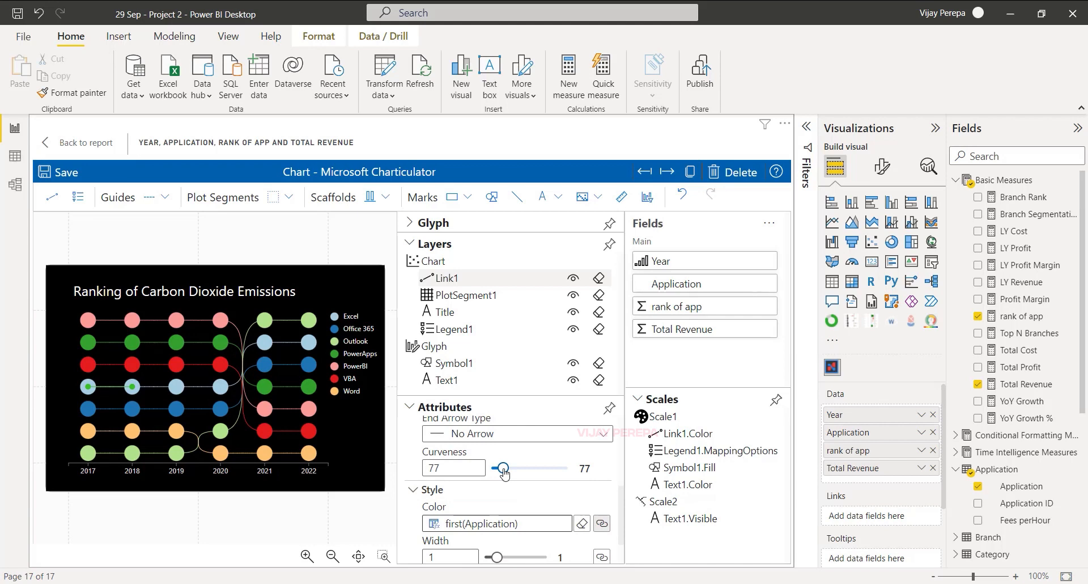
# Step: Set the width of the Link1 connecting lines to 3
pyautogui.scroll(-2, 539, 486)
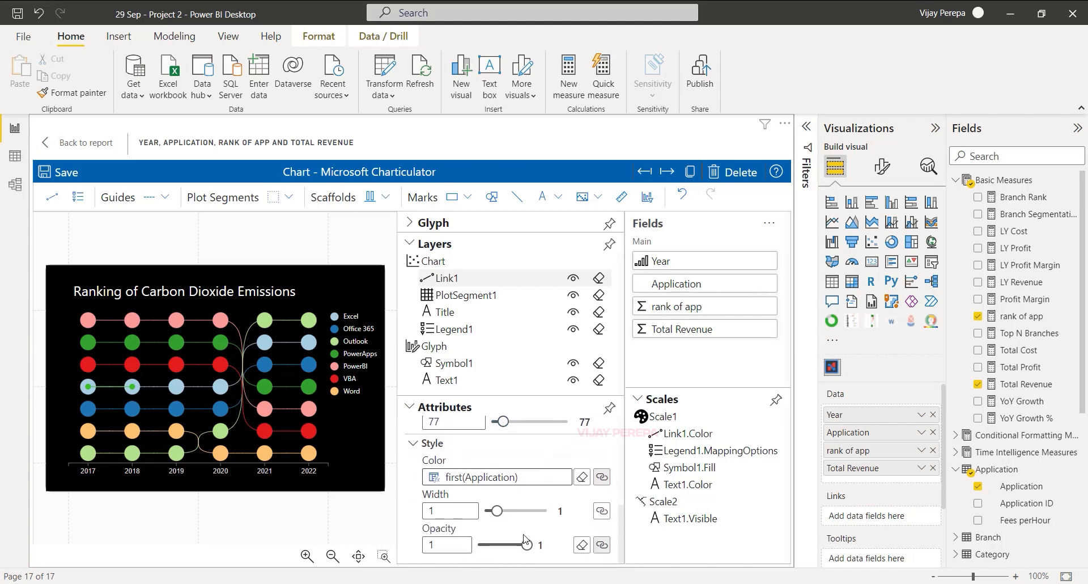
pyautogui.moveTo(497, 511); pyautogui.dragTo(511, 516)
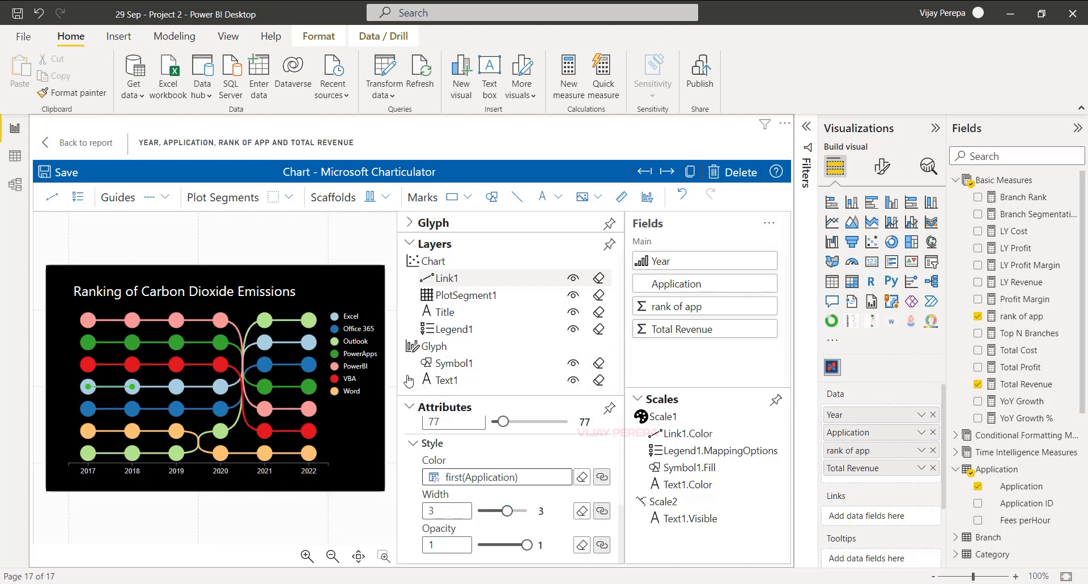
# Step: Add a text mark to the glyph, centered on the circle symbol
pyautogui.click(410, 244)
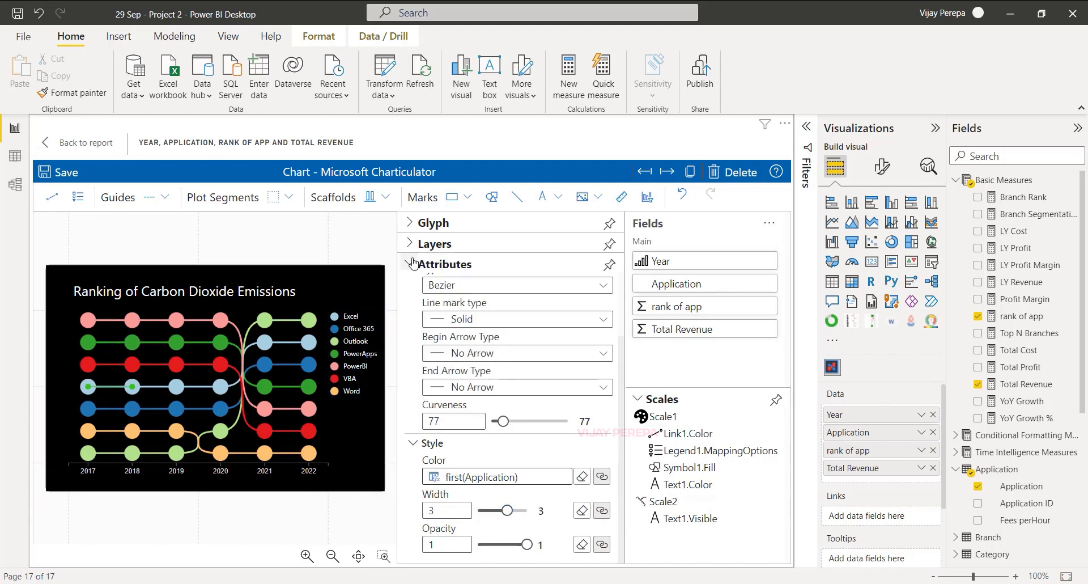
pyautogui.click(412, 263)
pyautogui.click(540, 223)
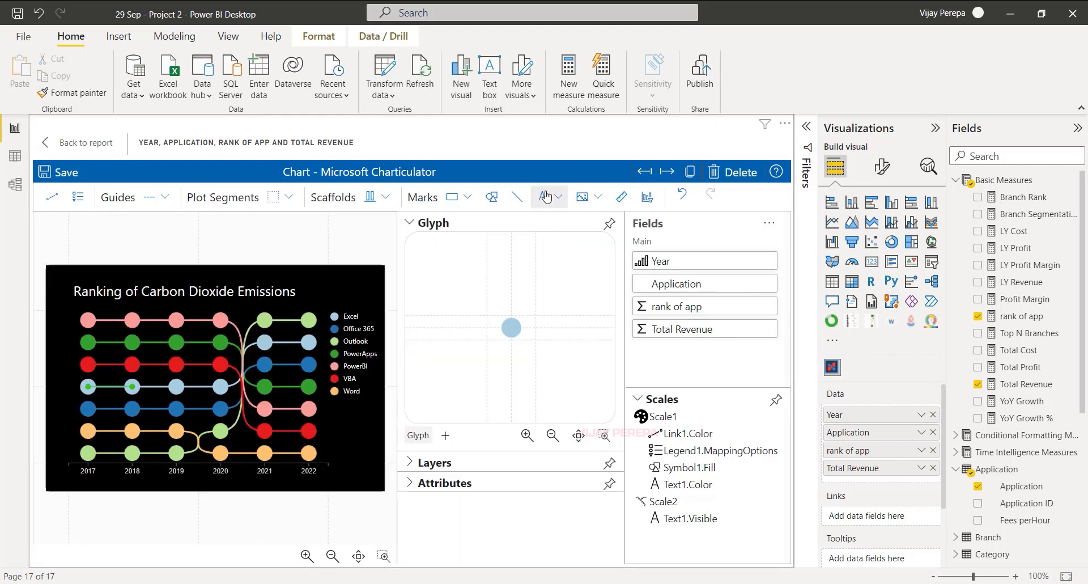
pyautogui.moveTo(545, 196); pyautogui.dragTo(451, 344)
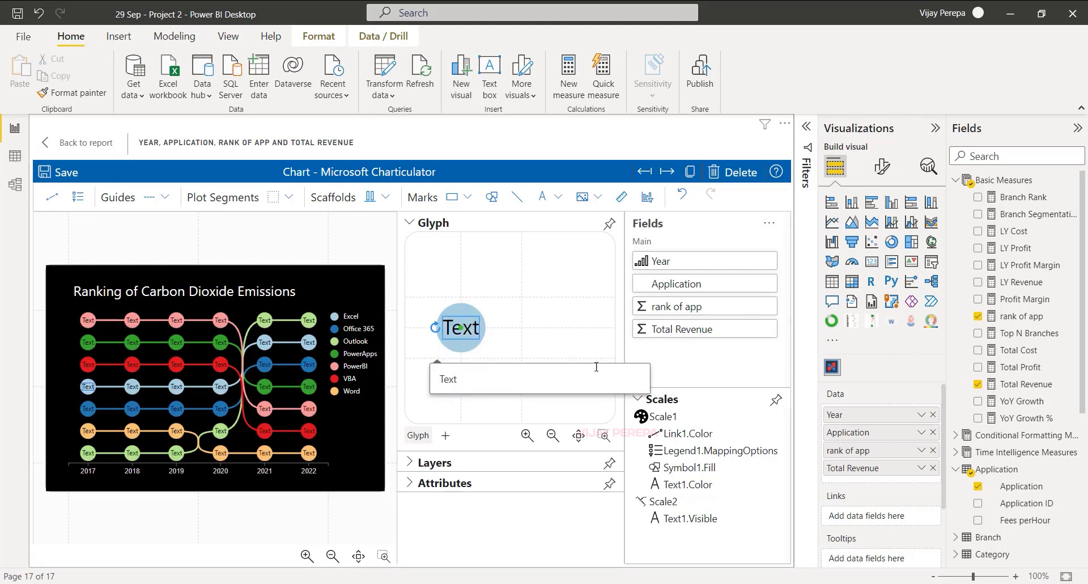
pyautogui.click(410, 224)
pyautogui.click(409, 223)
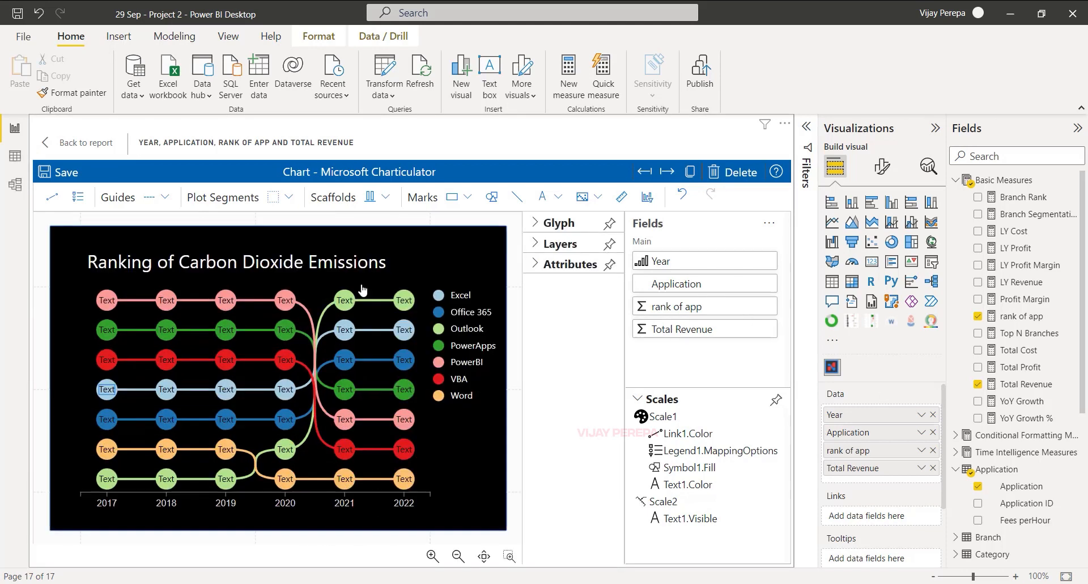
# Step: Bind the new text mark to the average of Total Revenue and divide the value by 1000000 in its expression
pyautogui.click(541, 263)
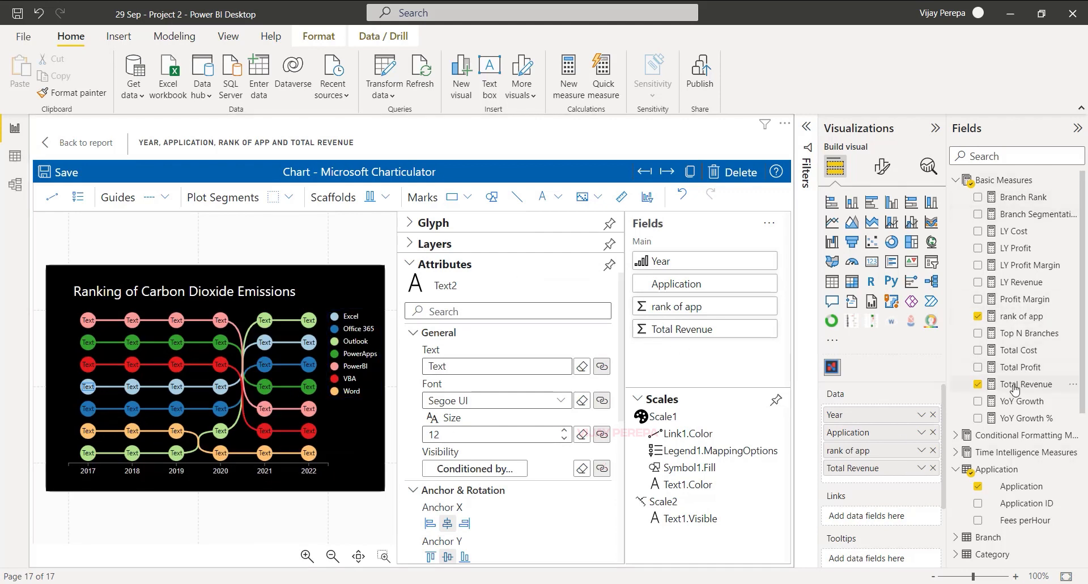
pyautogui.moveTo(677, 332); pyautogui.dragTo(476, 366)
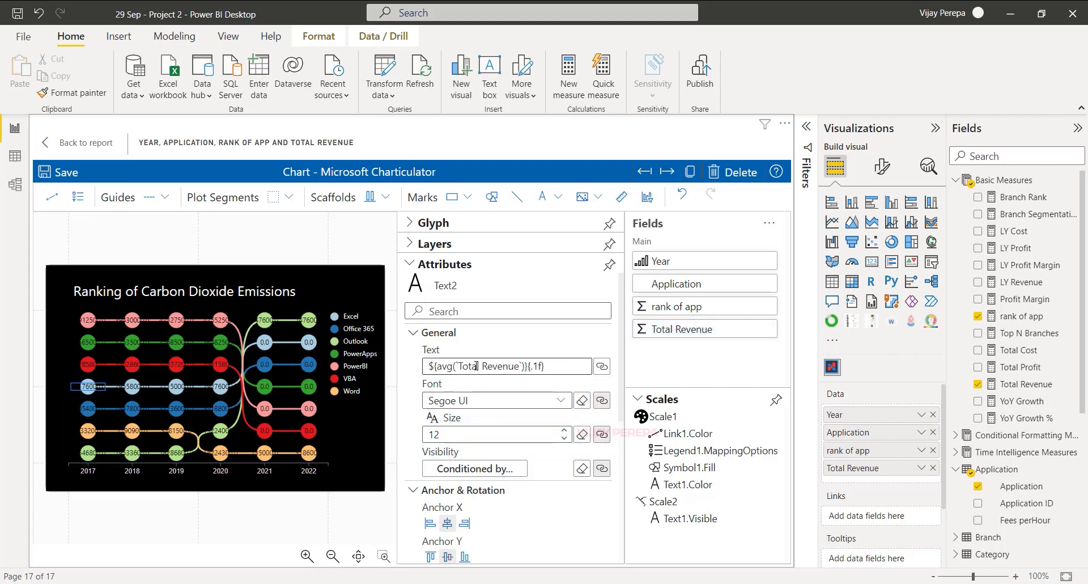
pyautogui.click(493, 366)
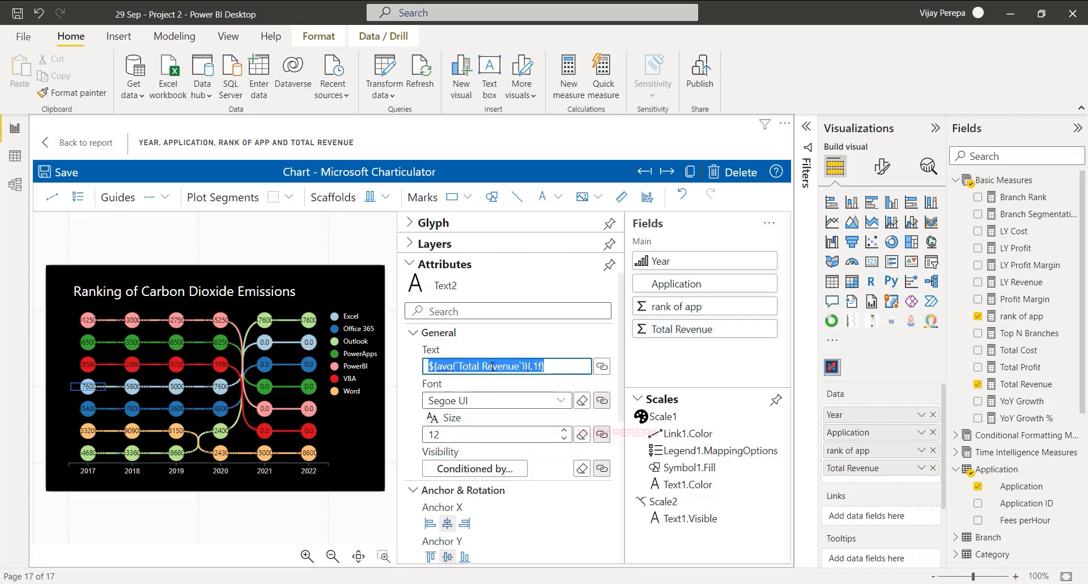
pyautogui.click(520, 367)
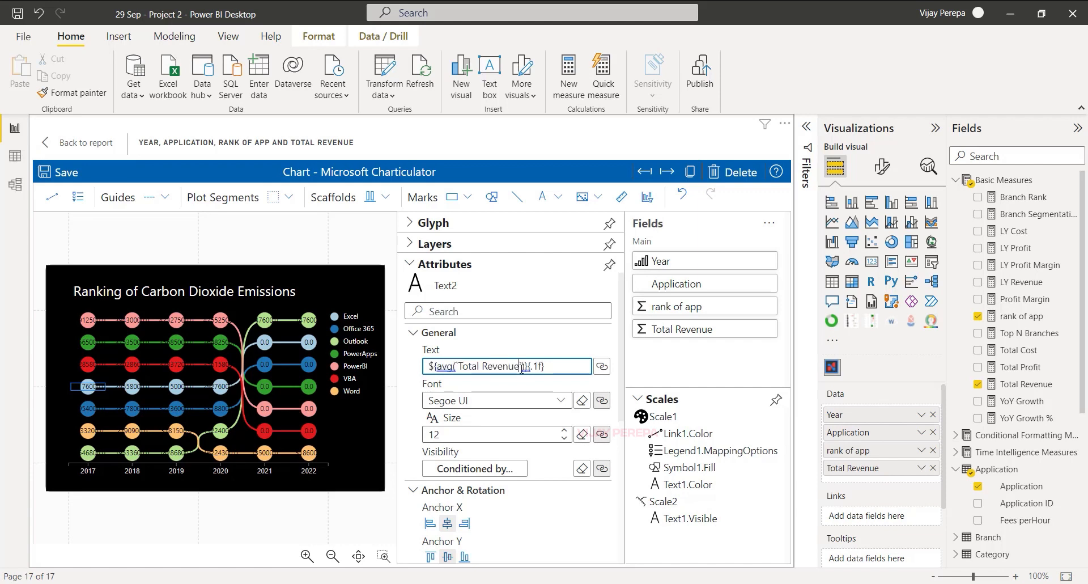
pyautogui.write('/')
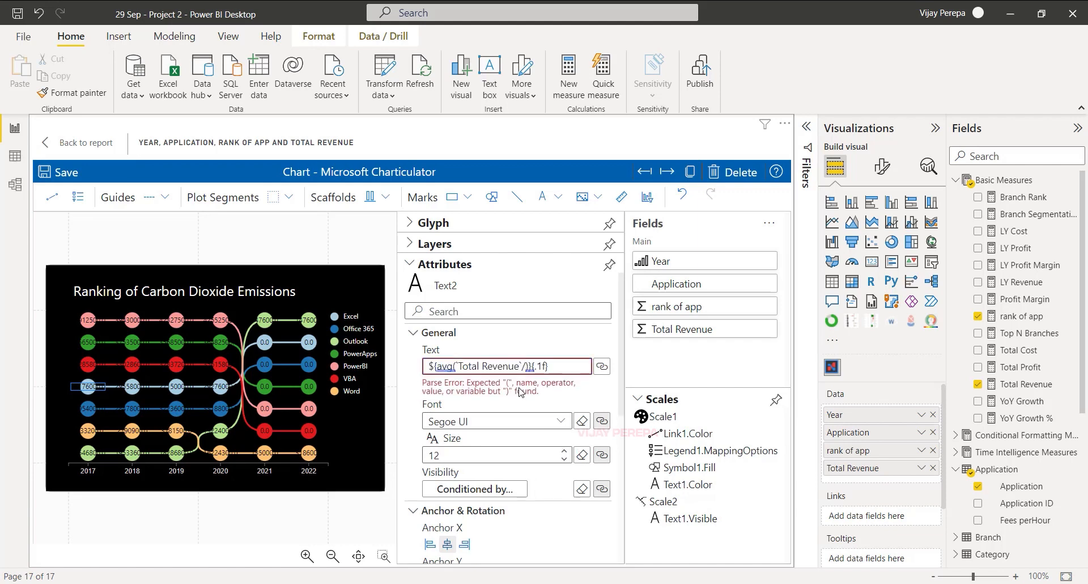
pyautogui.write('1000000')
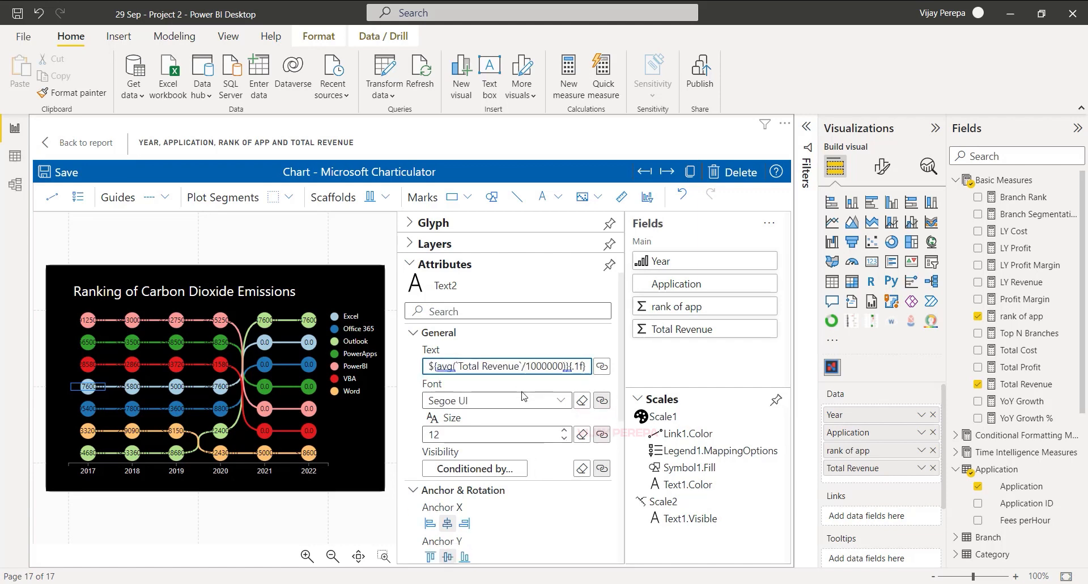
pyautogui.click(576, 540)
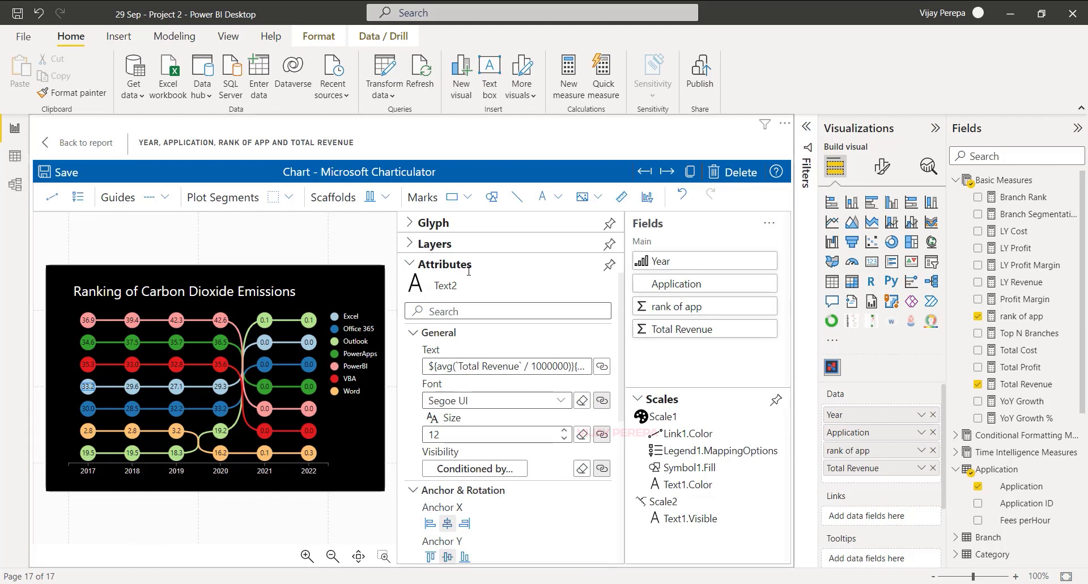
# Step: Save the chart, return to the report, and enlarge the bump chart visual to fill most of the page
pyautogui.click(57, 171)
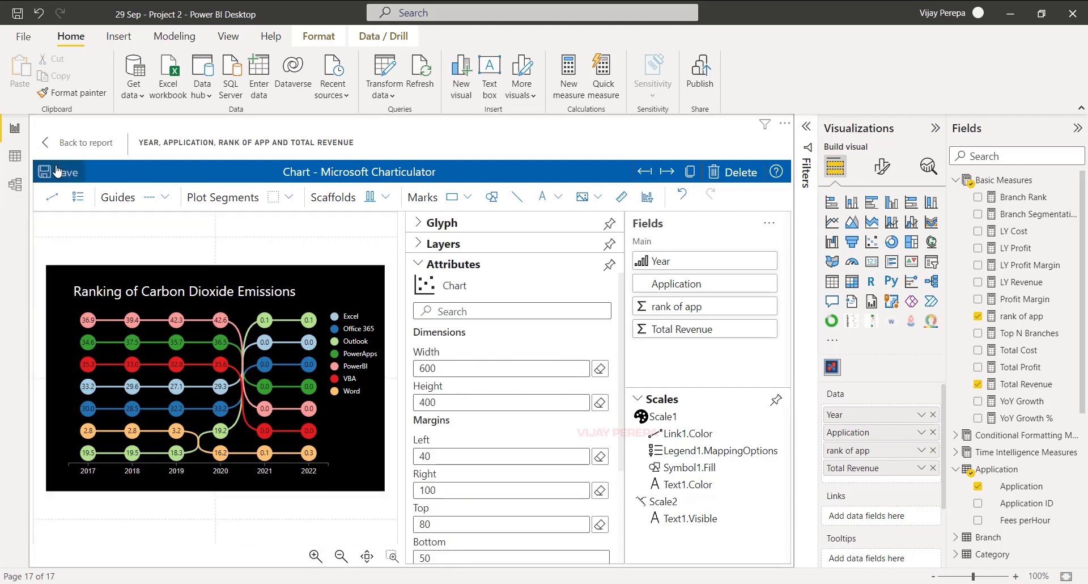
pyautogui.click(85, 144)
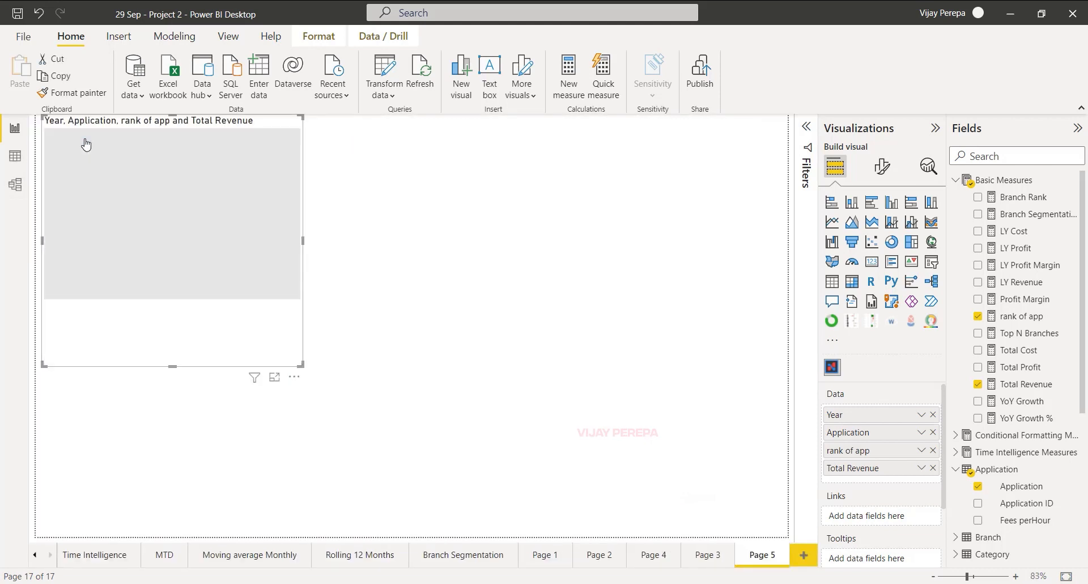
pyautogui.moveTo(297, 363); pyautogui.dragTo(600, 519)
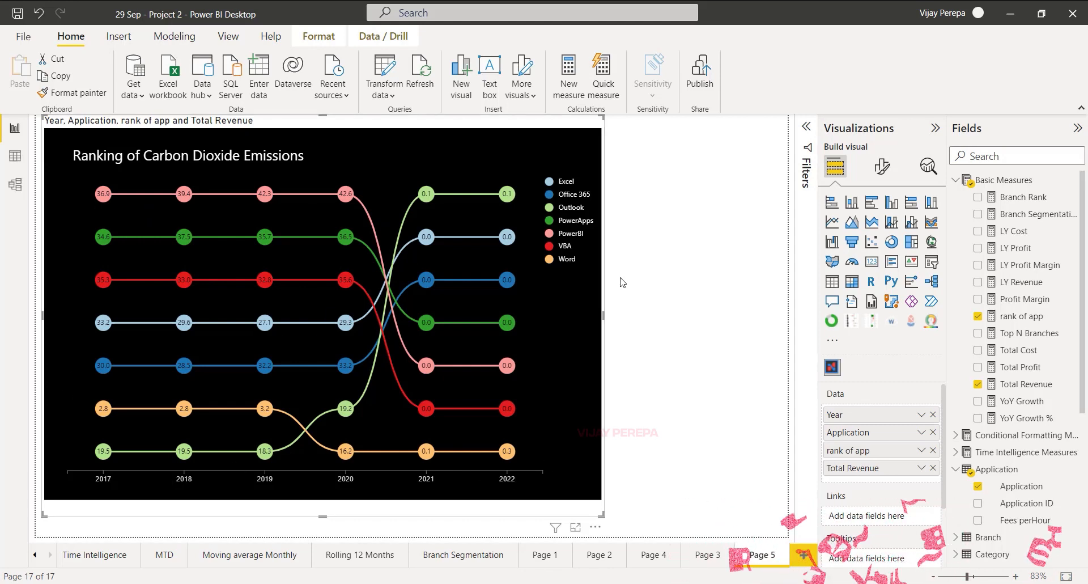
# Step: Add a slicer beside the bump chart and populate it with the Customer field from the Customer table
pyautogui.click(649, 258)
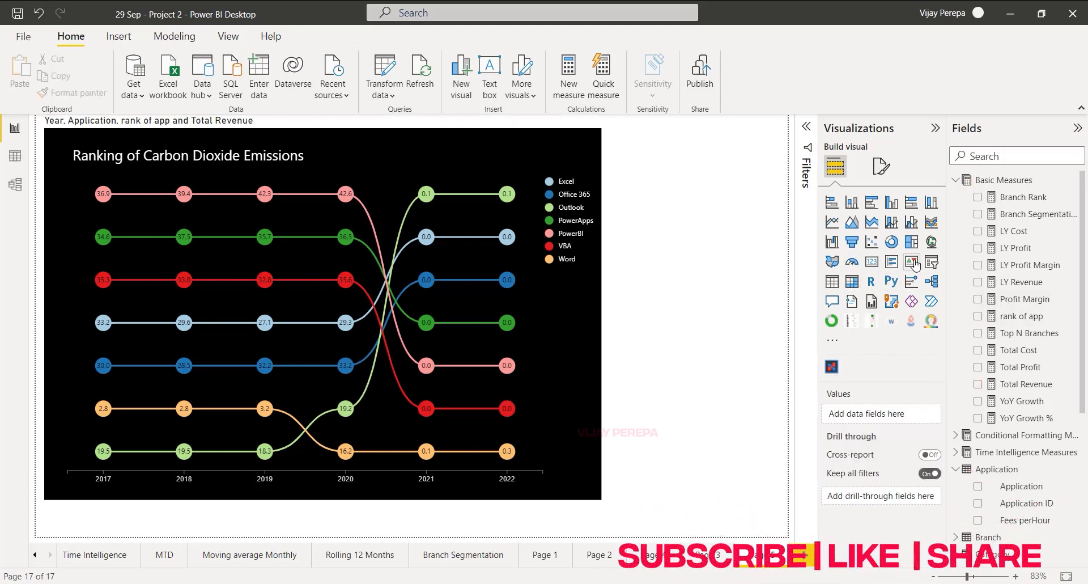
pyautogui.click(932, 263)
pyautogui.scroll(-5, 1049, 513)
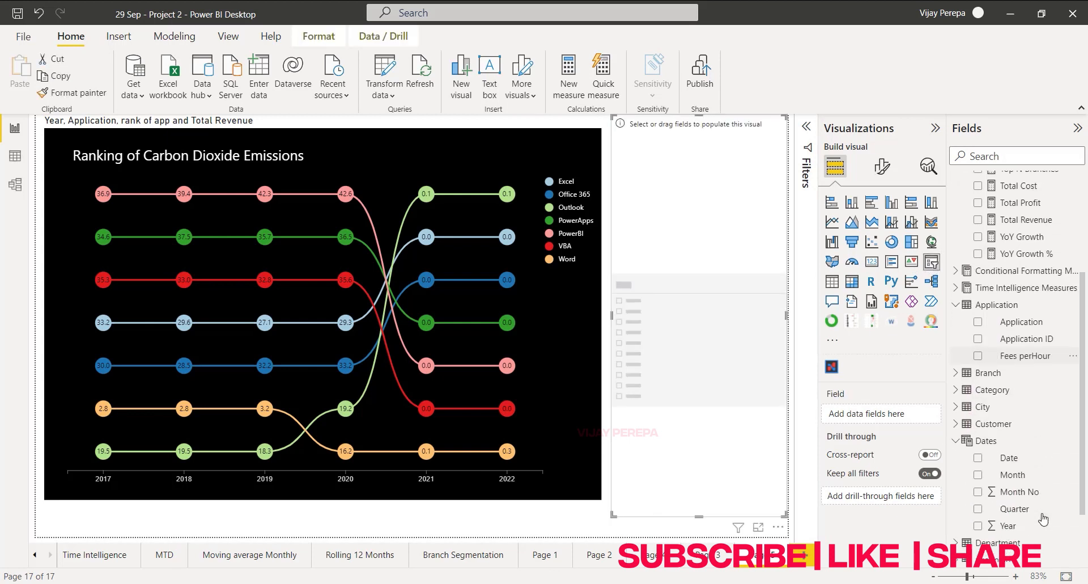
pyautogui.click(957, 414)
pyautogui.moveTo(1018, 429); pyautogui.dragTo(769, 311)
# Step: Filter the report to Customer A and shorten the slicer to fit its customer list
pyautogui.click(651, 137)
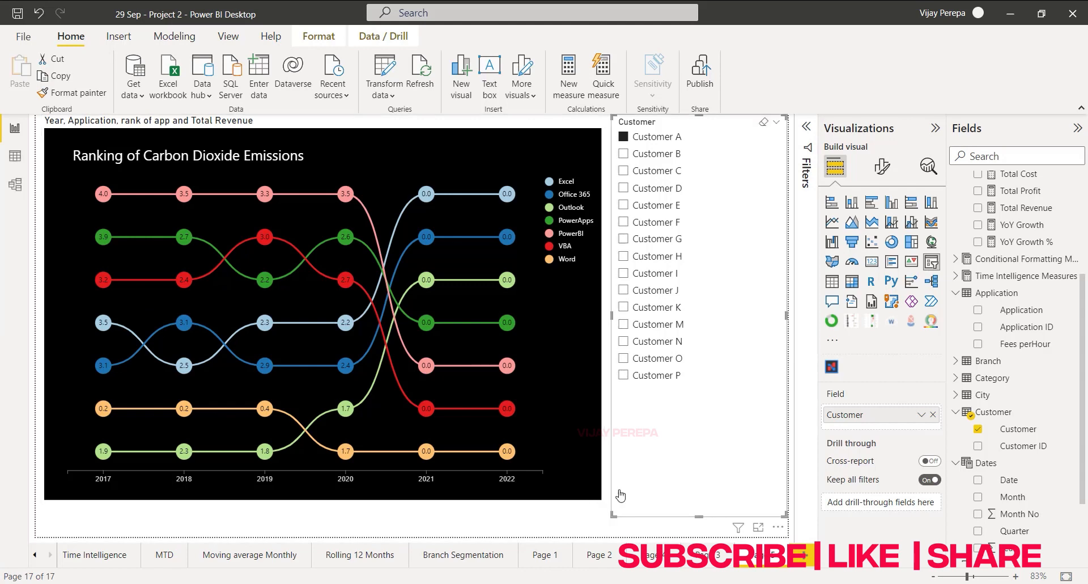
pyautogui.moveTo(701, 514); pyautogui.dragTo(703, 419)
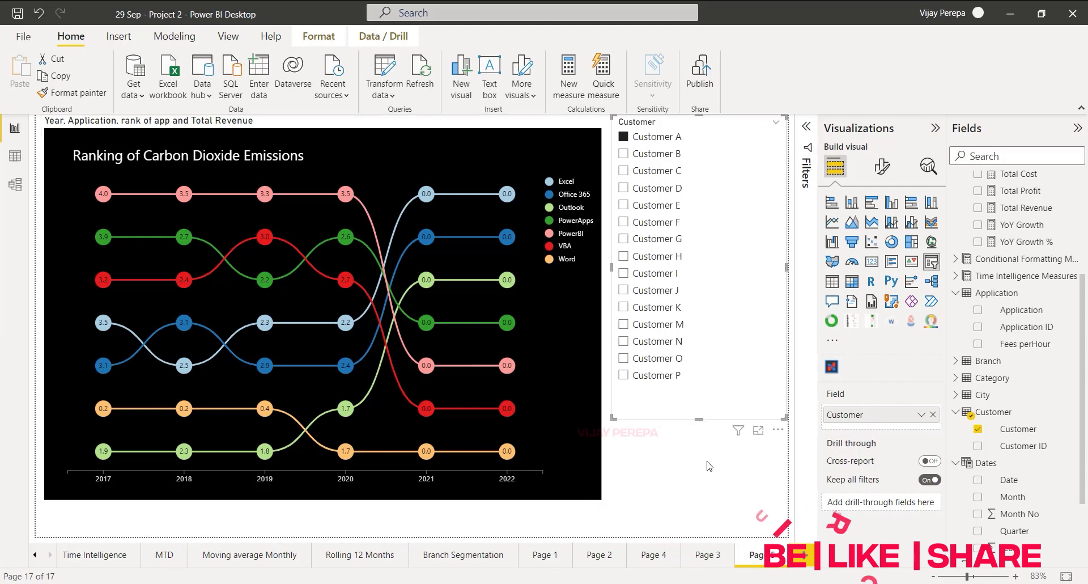